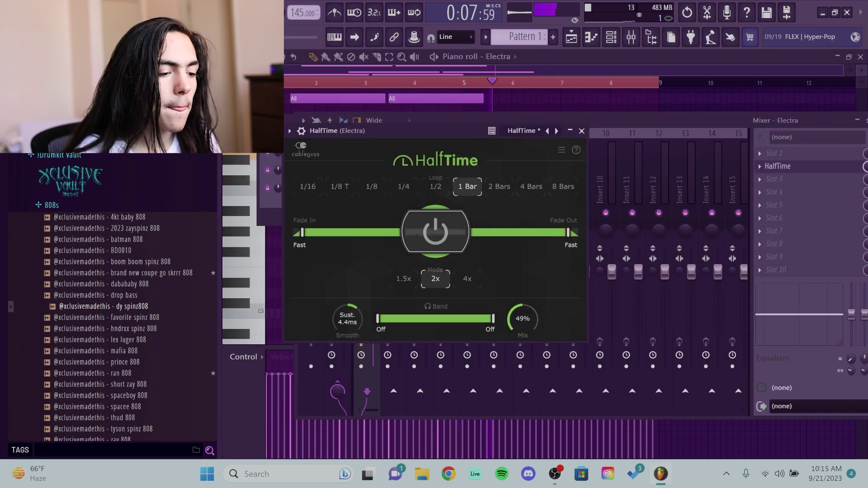
- Adjust the HalfTime mix amount on the Electra mixer track
click(812, 170)
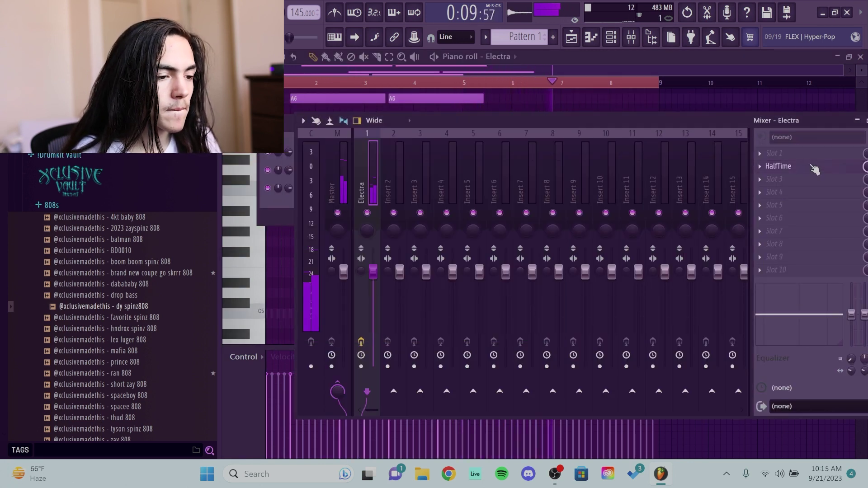
click(809, 167)
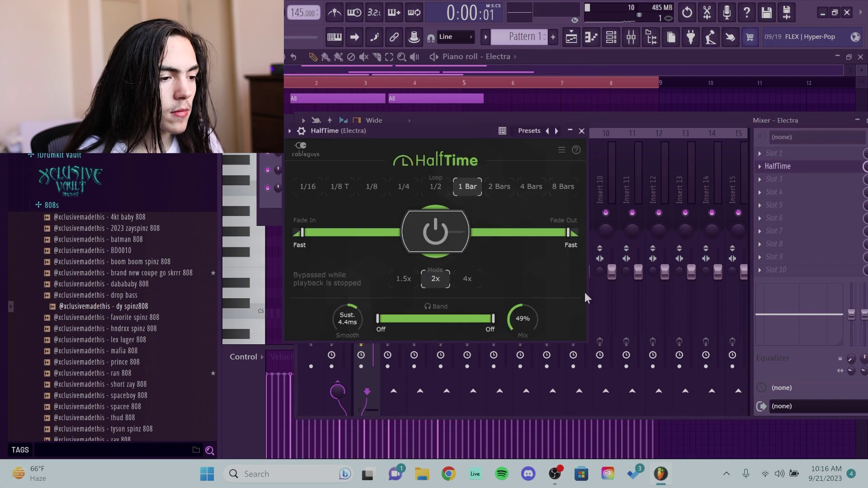
drag(526, 318, 527, 310)
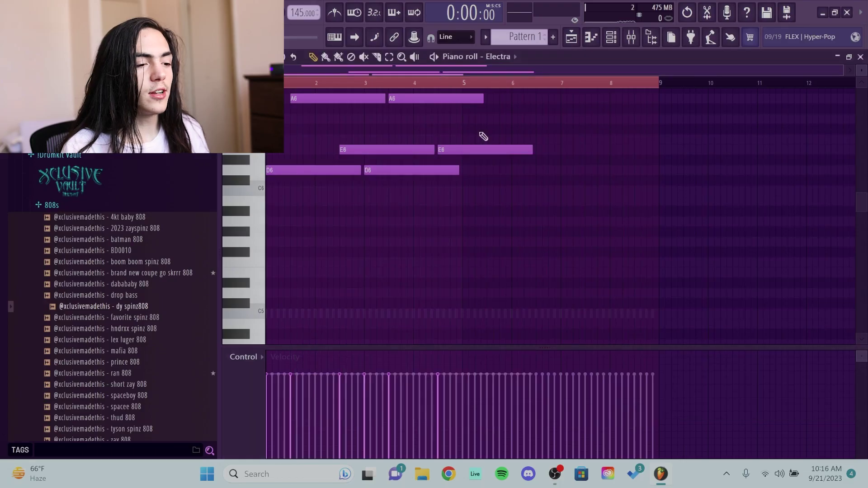
- Cut the high end in the Electra track's Fruity parametric EQ 2 while playing the melody, and close the EQ
scroll(497, 158, up, 3)
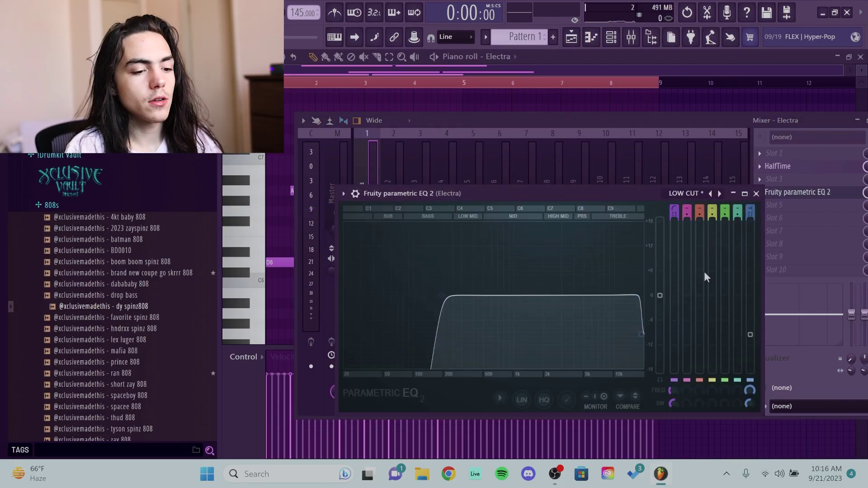
drag(639, 335, 643, 368)
key(space)
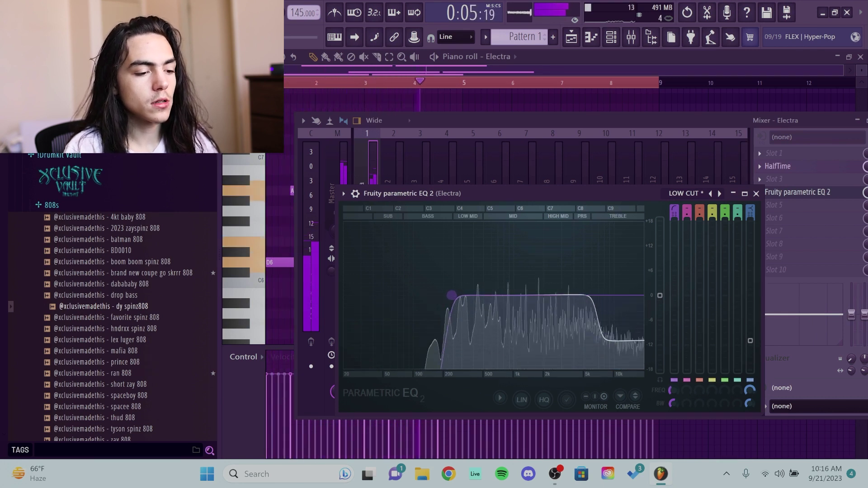
click(798, 192)
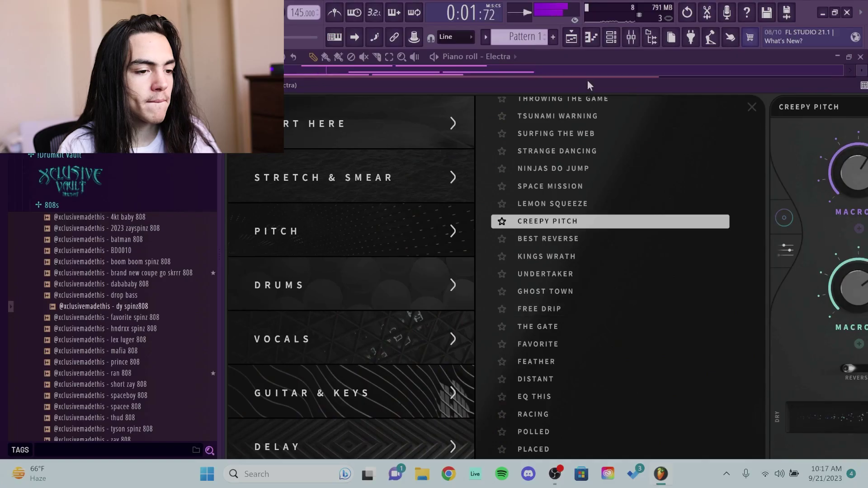
- Try the next four Portal presets after Creepy Pitch on the Electra melody
key(Down)
key(Down)
key(Down)
key(Down)
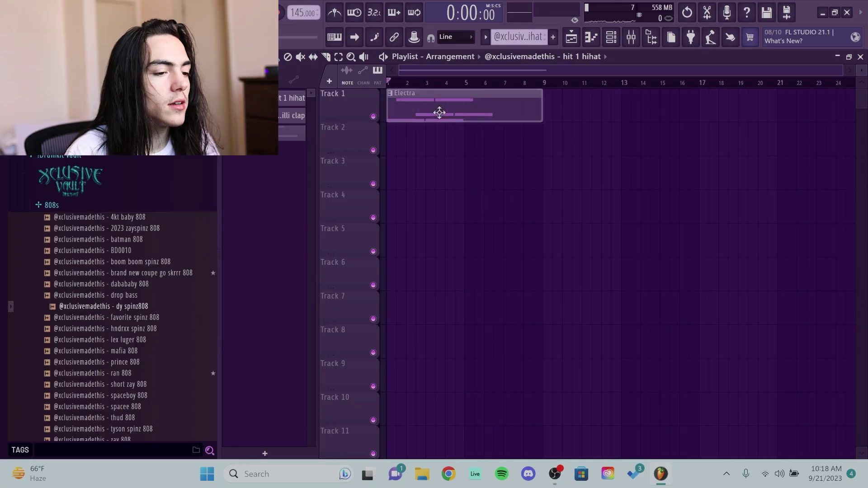
- Place the milli clap pattern on track 3 and move the Electra pattern down to track 5
drag(291, 117, 400, 161)
drag(421, 113, 421, 223)
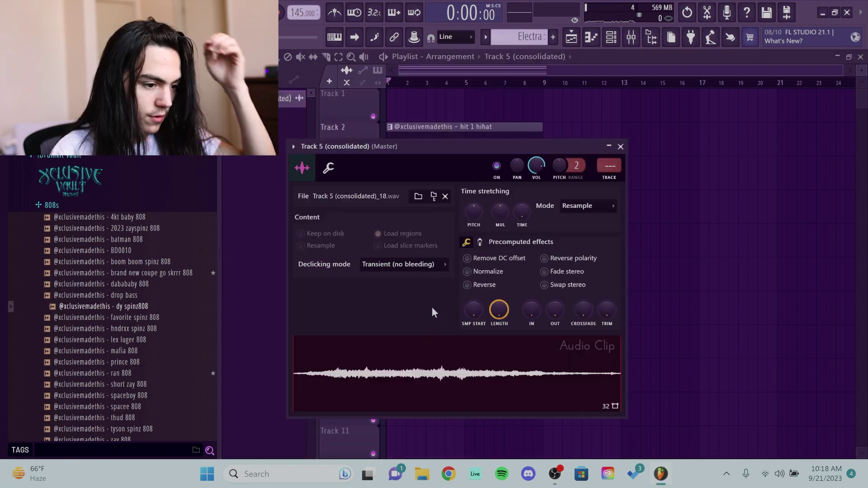
- Reverse the Track 5 (consolidated) audio clip and close its settings
click(467, 284)
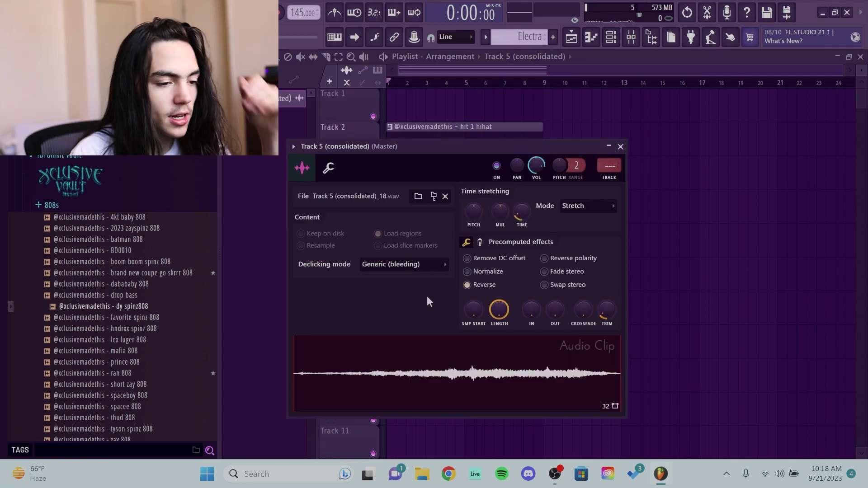
click(620, 146)
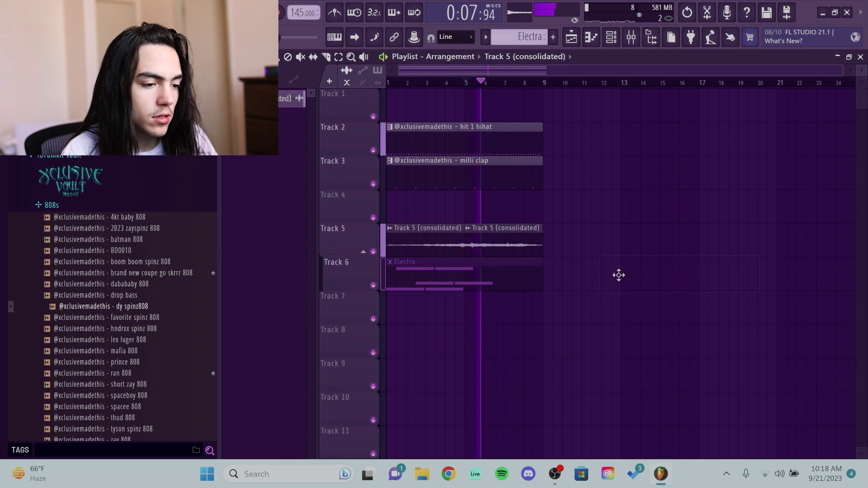
click(624, 280)
right_click(641, 285)
click(632, 271)
right_click(691, 262)
- Stop playback and slice the reversed melody clip on track 5, including a cut at bar 6
key(space)
key(c)
drag(484, 229, 484, 253)
click(509, 245)
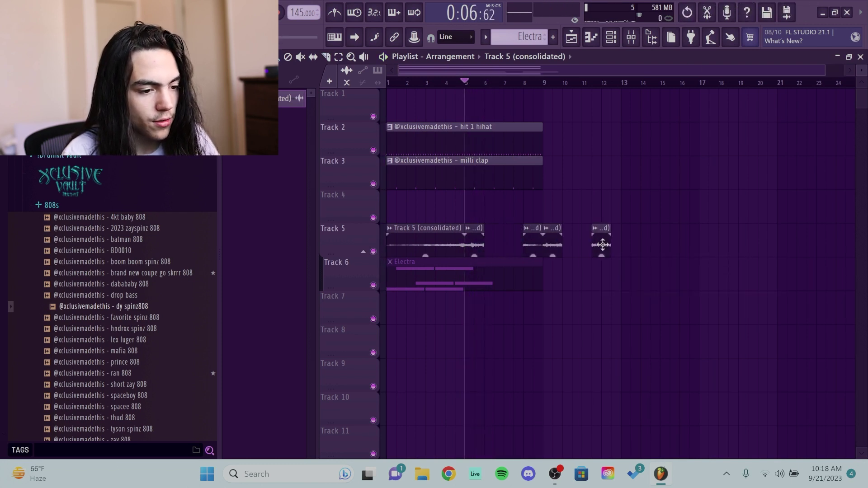
- Rearrange the one-bar melody slices on track 5 into a new order and join them into one eight-bar run
scroll(572, 245, up, 3)
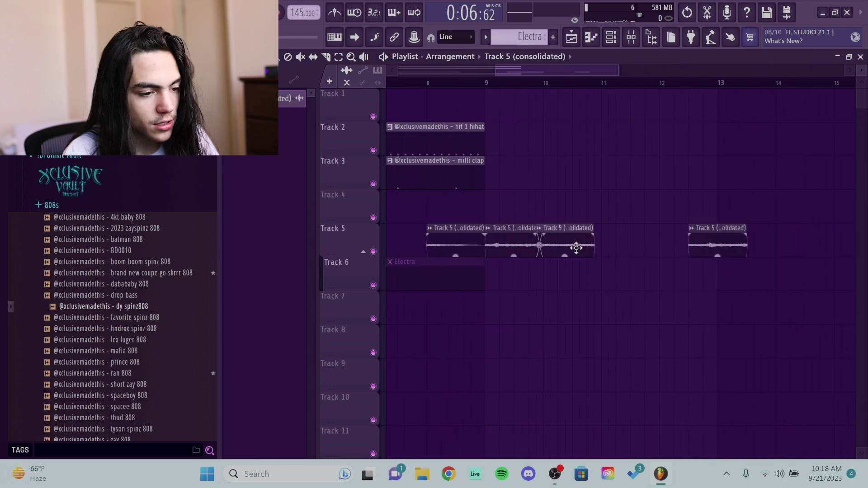
drag(702, 243, 619, 241)
scroll(618, 241, down, 3)
right_click(403, 246)
key(ctrl+z)
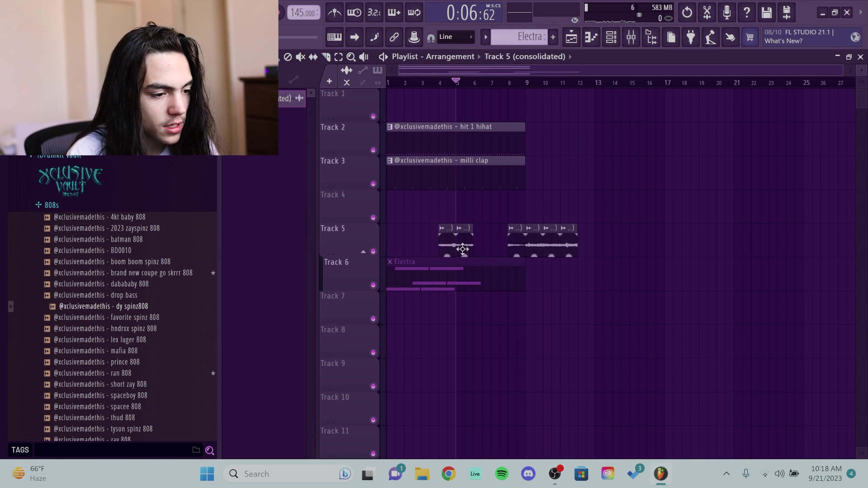
drag(511, 244, 479, 245)
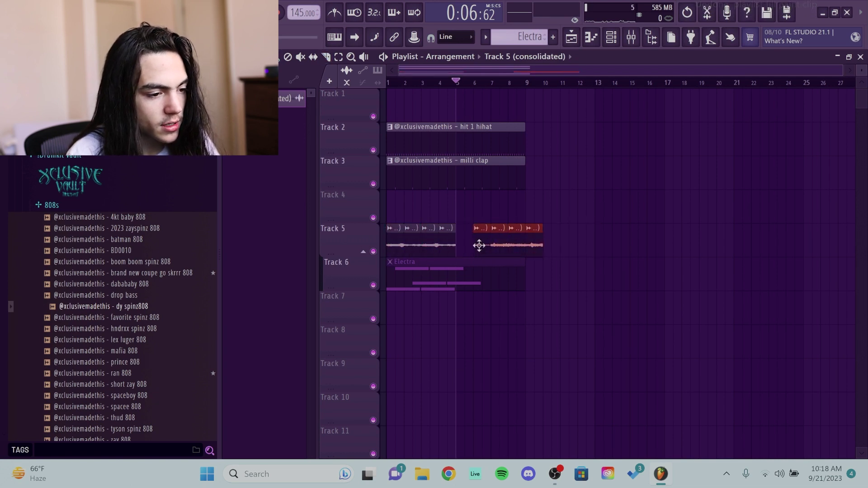
- Delete track 6 with the muted Electra pattern and play the arrangement
right_click(354, 271)
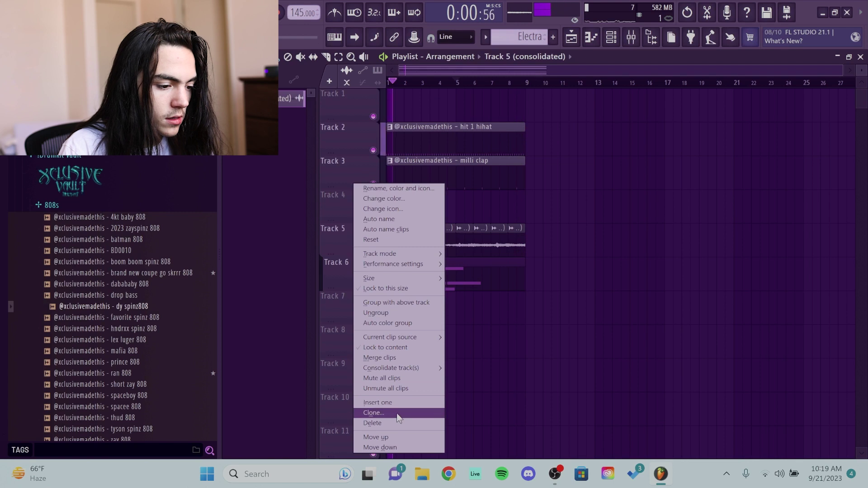
click(397, 423)
key(space)
key(space)
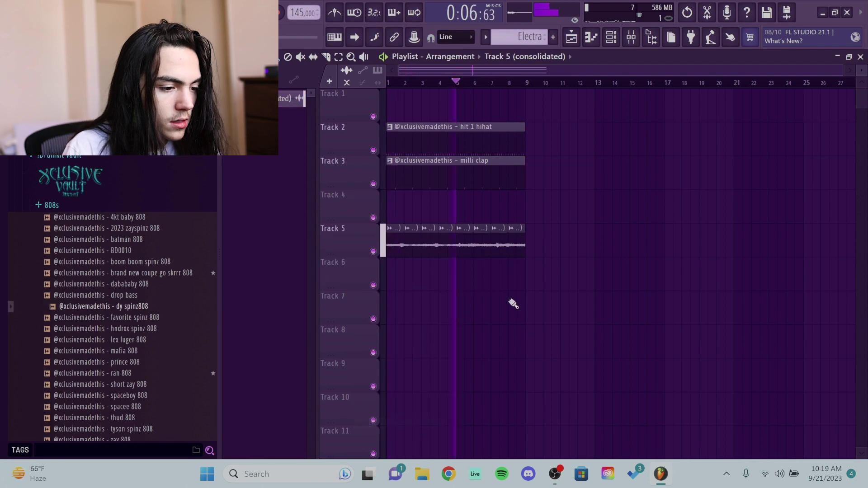
- Move the chopped melody slices from track 5 up to track 4, starting at bar 1
drag(565, 244, 397, 211)
key(space)
click(470, 274)
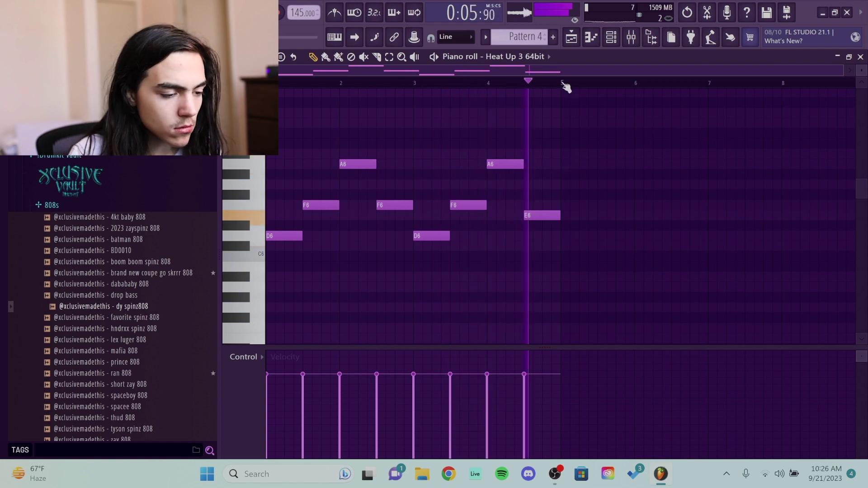
- Duplicate all the Heat Up 3 melody notes in Pattern 4 to cover eight bars and return to the playlist
key(ctrl+a)
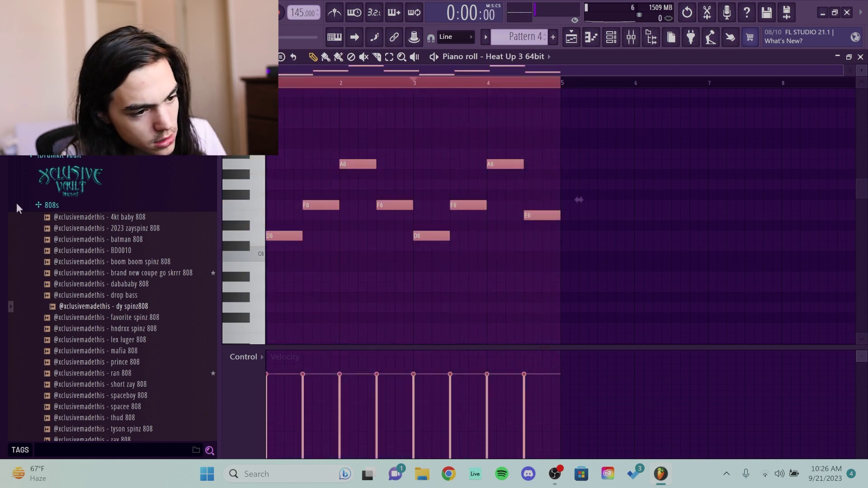
key(ctrl+b)
key(F5)
- Consolidate track 5, holding the Heat Up 3 melody, into an audio clip
right_click(365, 250)
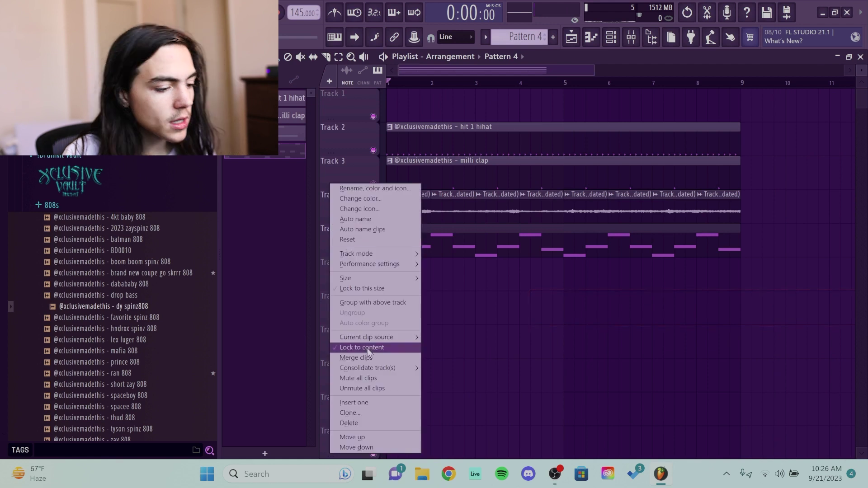
click(383, 364)
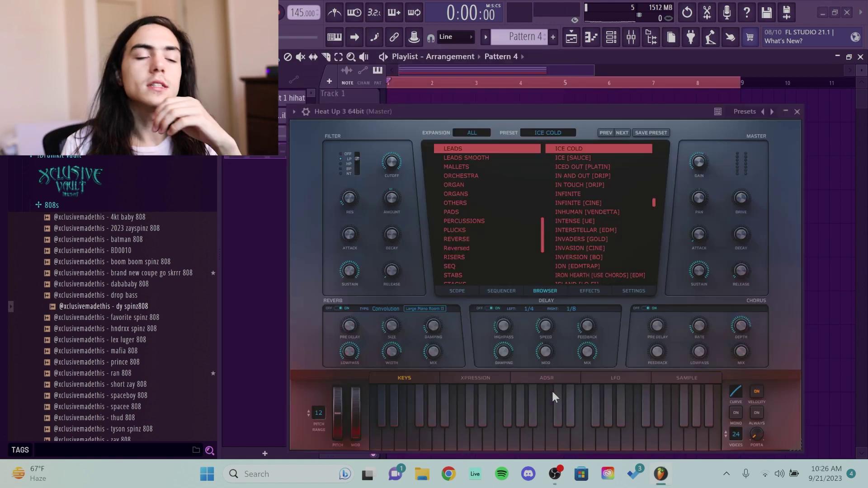
click(407, 422)
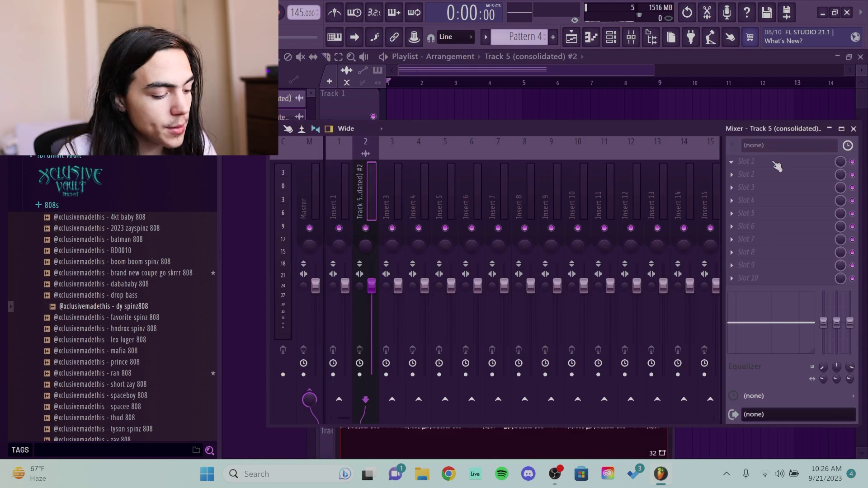
- Load Portal into the first effect slot of the Track 5 (consolidated) #2 mixer track and reposition its window
click(773, 161)
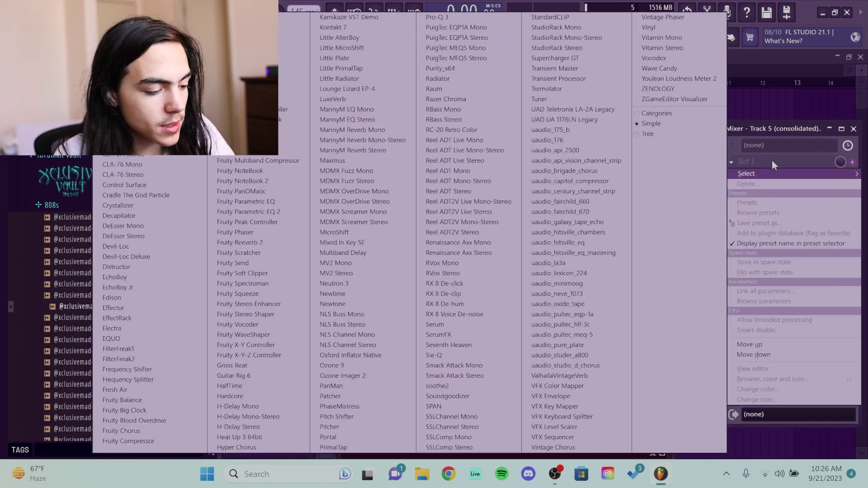
click(363, 437)
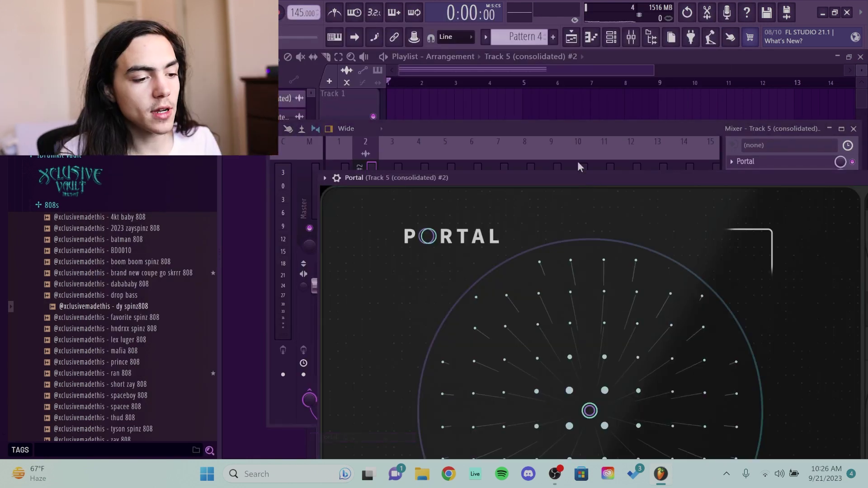
drag(577, 176, 405, 53)
- Browse Portal's presets and load Tsunami Warning for the consolidated melody
click(737, 73)
scroll(365, 189, down, 5)
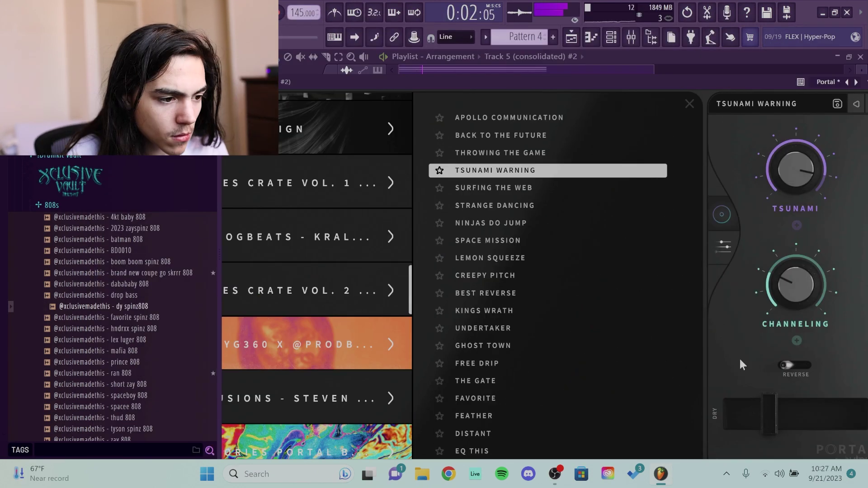
drag(664, 92, 590, 91)
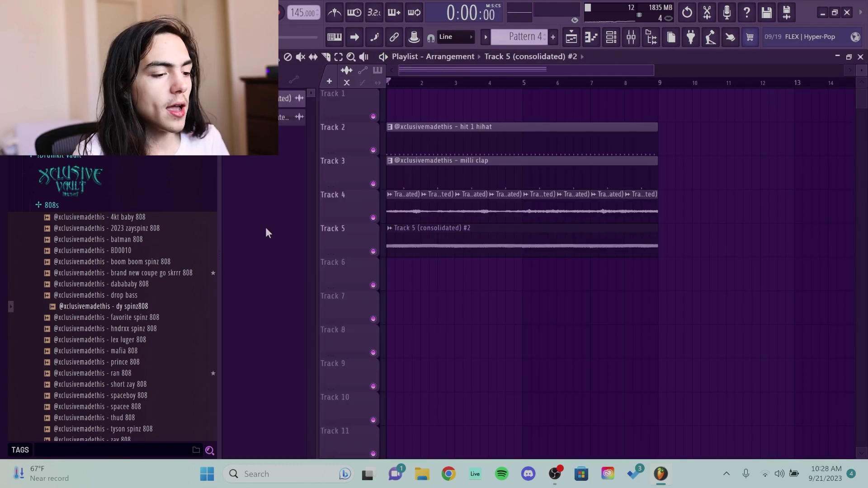
mouse_move(265, 231)
mouse_down()
mouse_move(548, 294)
mouse_move(523, 262)
mouse_move(519, 355)
mouse_move(515, 314)
mouse_up()
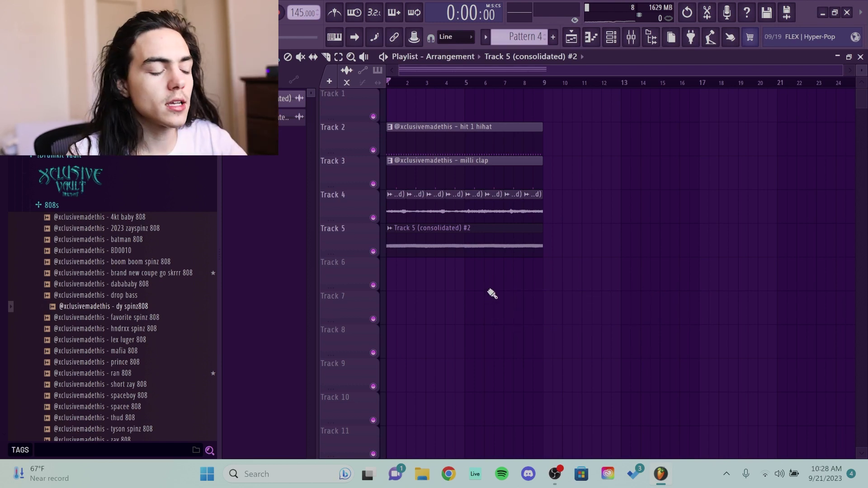
click(592, 302)
right_click(651, 309)
click(692, 335)
right_click(719, 329)
click(633, 299)
drag(656, 286, 316, 311)
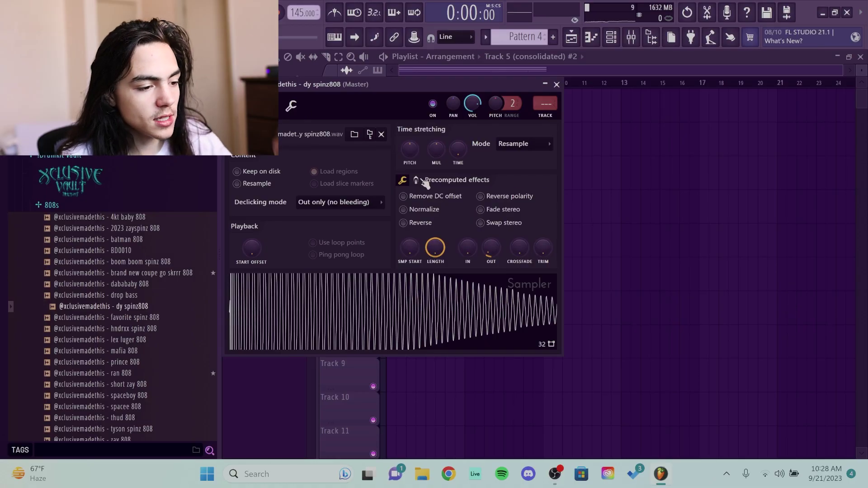
- Open the second page of precomputed effects for the dy spinz808 sampler
click(416, 180)
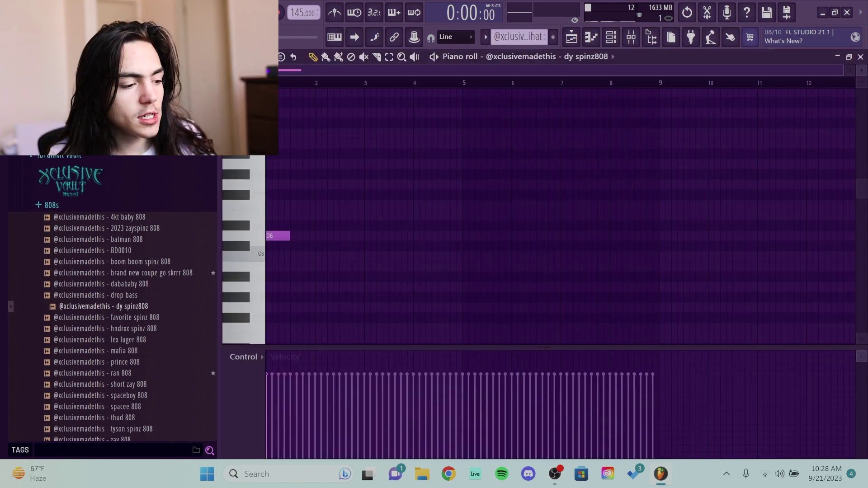
- Select all the dy spinz808 notes in the piano roll and adjust their velocity together
scroll(388, 193, up, 3)
scroll(306, 229, down, 2)
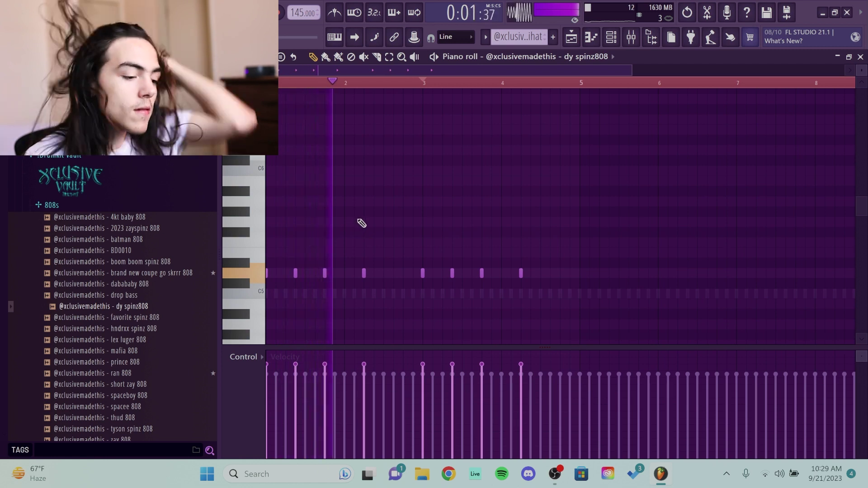
key(ctrl+a)
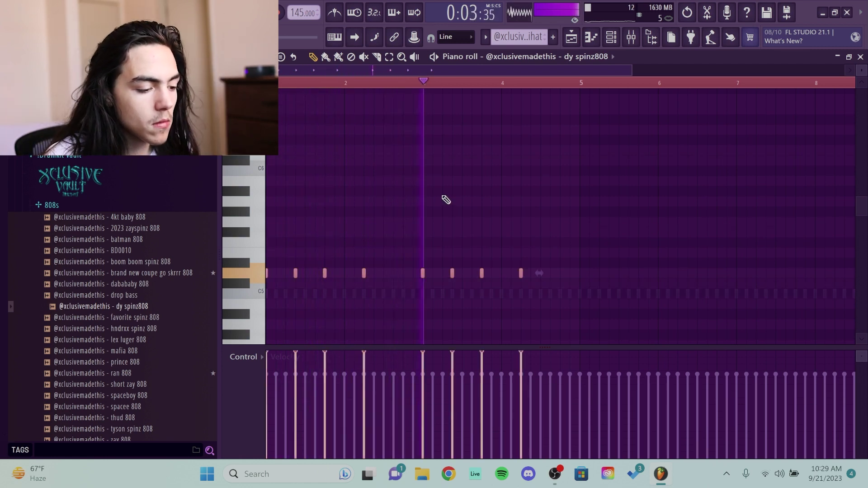
right_click(423, 201)
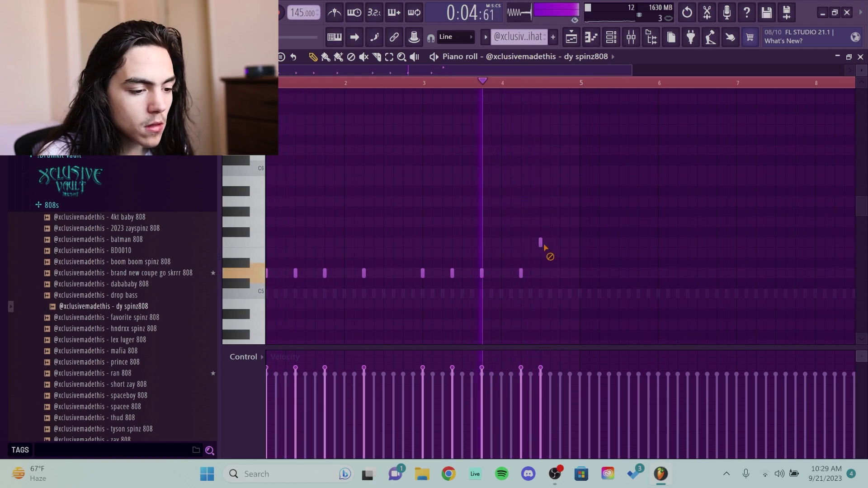
- Replace the F5 808 note late in bar 4 with a slightly later A4 note, trying G#5 on the way
right_click(542, 244)
click(541, 212)
click(541, 213)
click(550, 213)
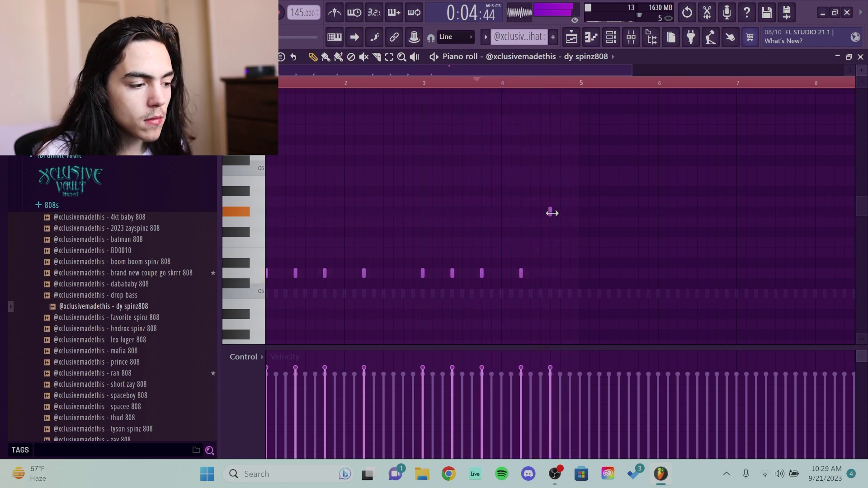
key(space)
right_click(551, 212)
click(546, 273)
key(space)
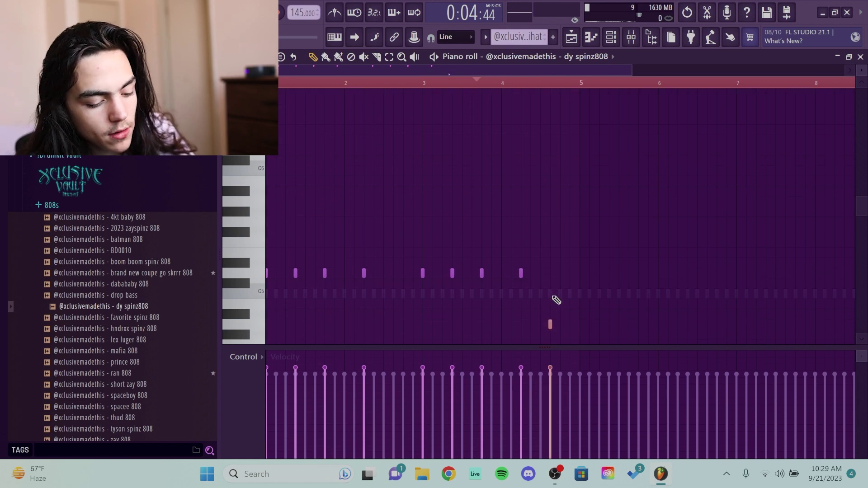
- Duplicate the four-bar 808 pattern into bars 5 to 8 and play it back
key(space)
drag(583, 84, 271, 84)
key(ctrl+b)
scroll(657, 129, down, 2)
key(space)
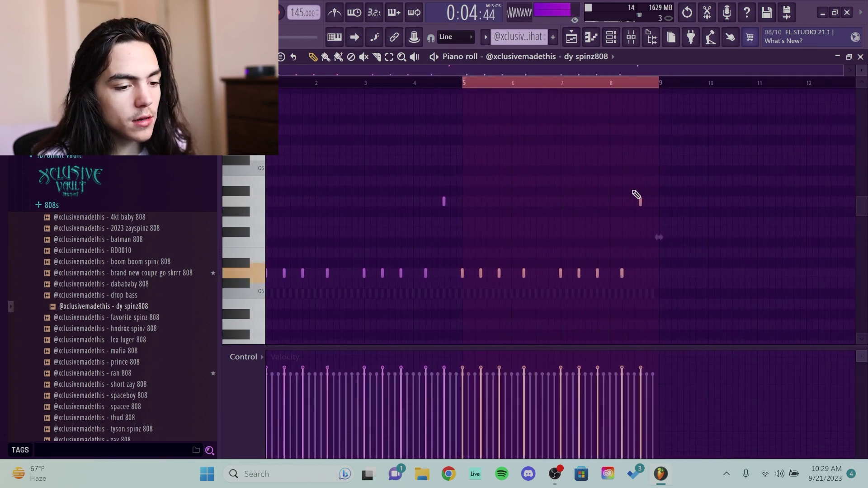
- Lower the last duplicated 808 note in bar 8 to A#4
click(641, 200)
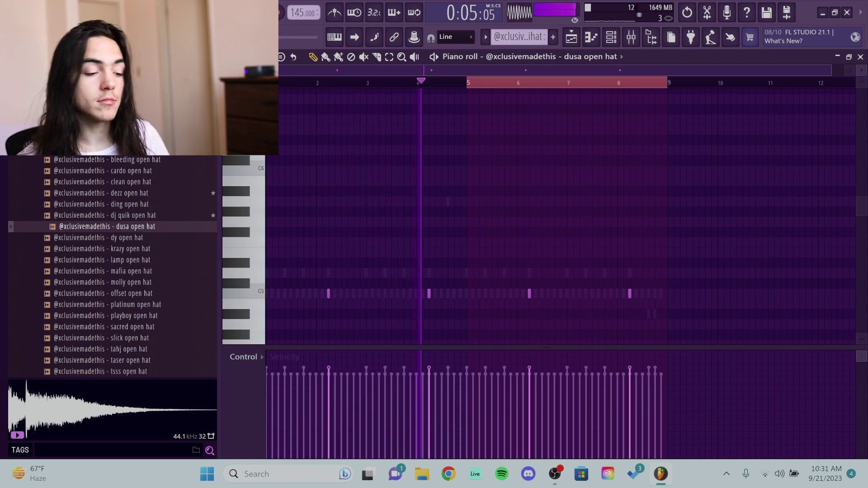
- Audition several snare samples, including the silver snare, and add the rack snare as a new channel
key(space)
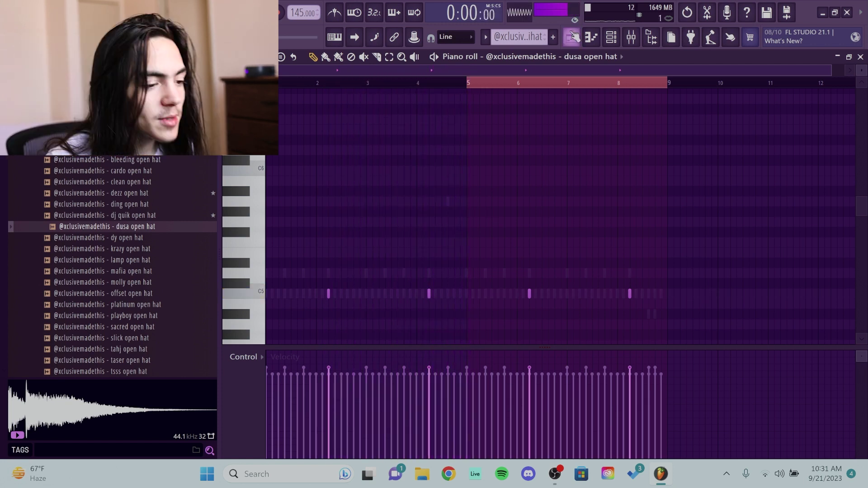
click(611, 37)
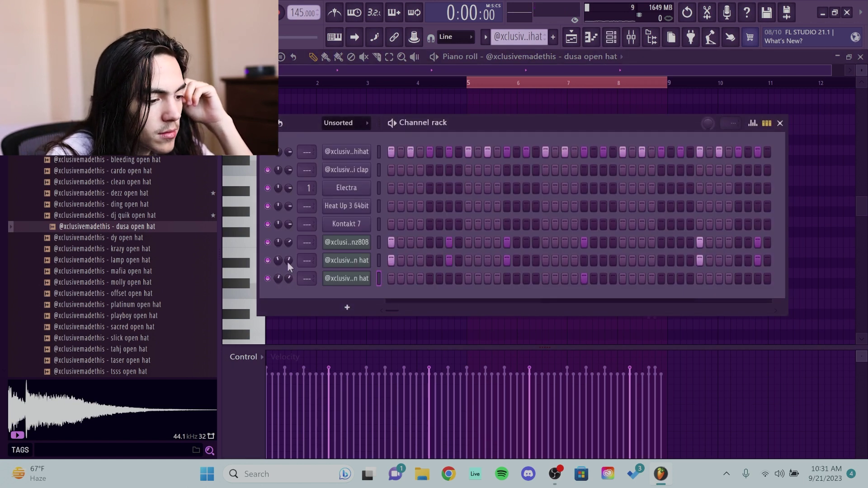
scroll(134, 186, up, 3)
click(133, 185)
scroll(134, 186, up, 3)
scroll(134, 186, up, 3)
click(89, 273)
click(108, 250)
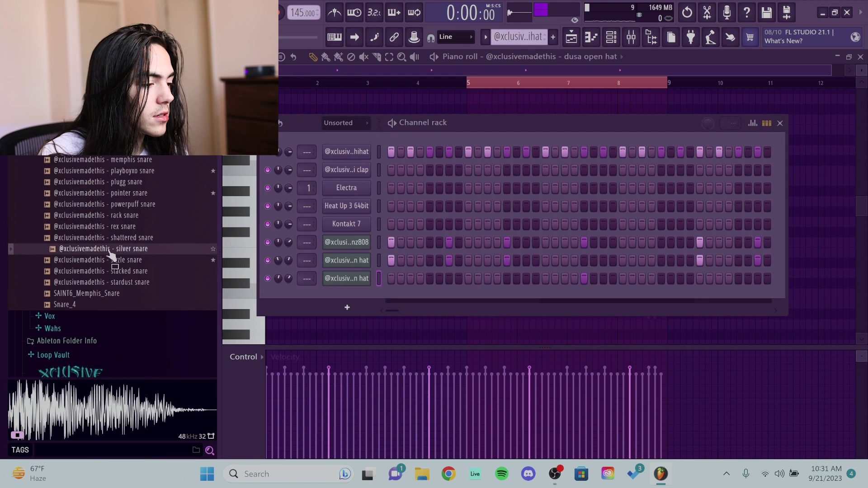
click(112, 260)
click(113, 238)
click(114, 215)
right_click(114, 215)
click(156, 230)
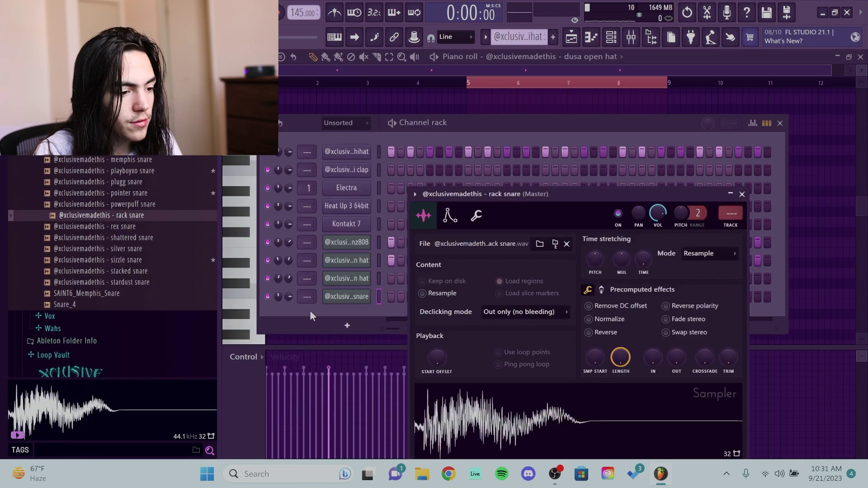
- Lower the two closely spaced rack snare notes late in bar 2 from C5 to B4 and replay the pattern
click(357, 279)
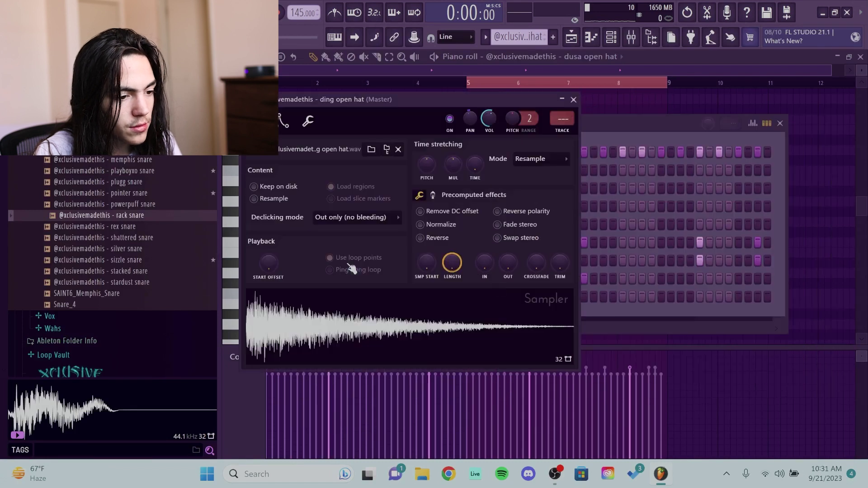
click(509, 92)
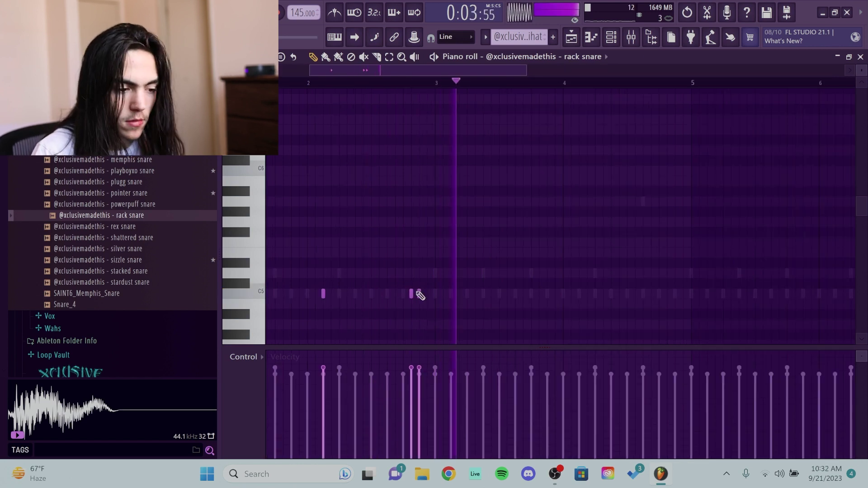
right_click(419, 293)
right_click(411, 294)
key(space)
key(space)
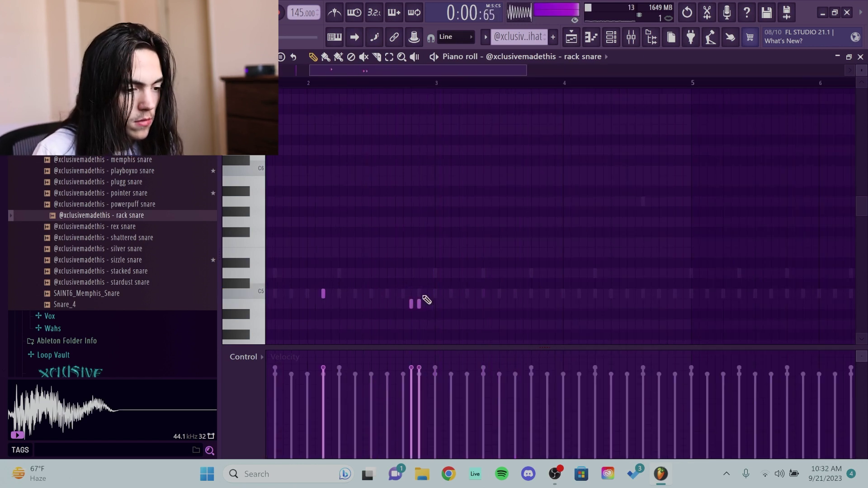
- Add A4 rack snare notes late in bar 3 and early in bar 4, plus a pair of A5 notes late in bar 4
scroll(416, 273, down, 2)
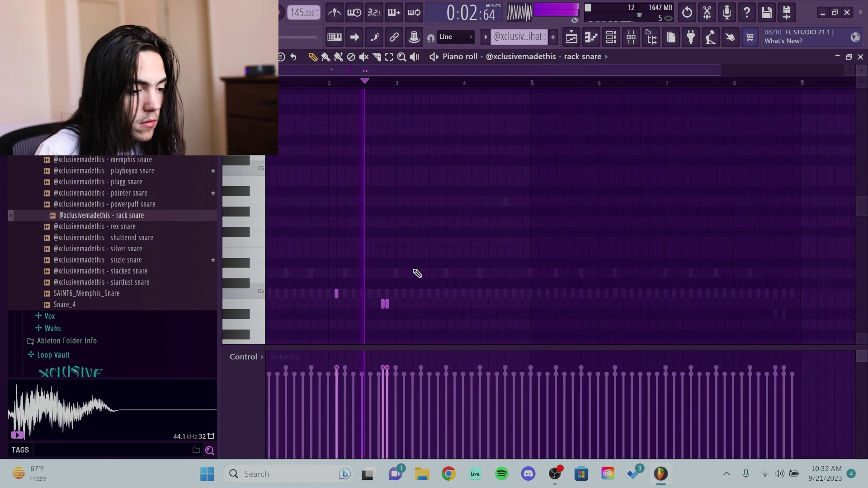
scroll(441, 307, up, 2)
click(445, 325)
key(space)
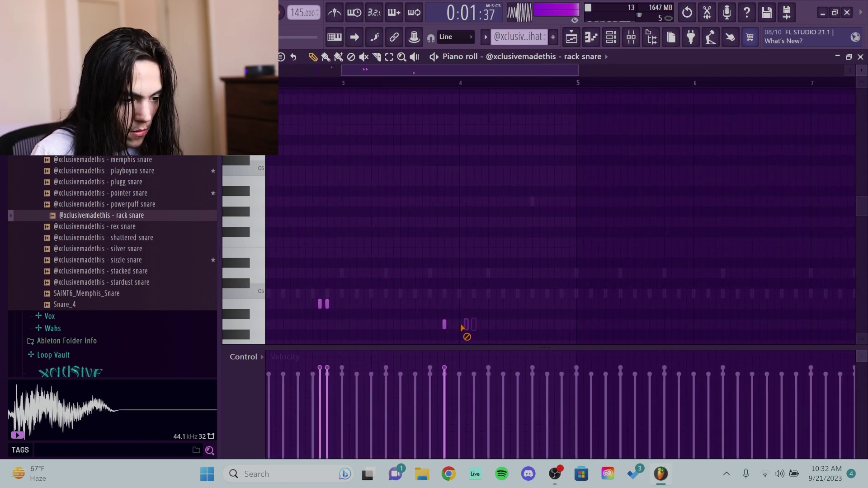
scroll(458, 294, down, 2)
scroll(459, 294, up, 1)
click(461, 294)
right_click(462, 293)
key(ctrl+z)
scroll(428, 95, down, 3)
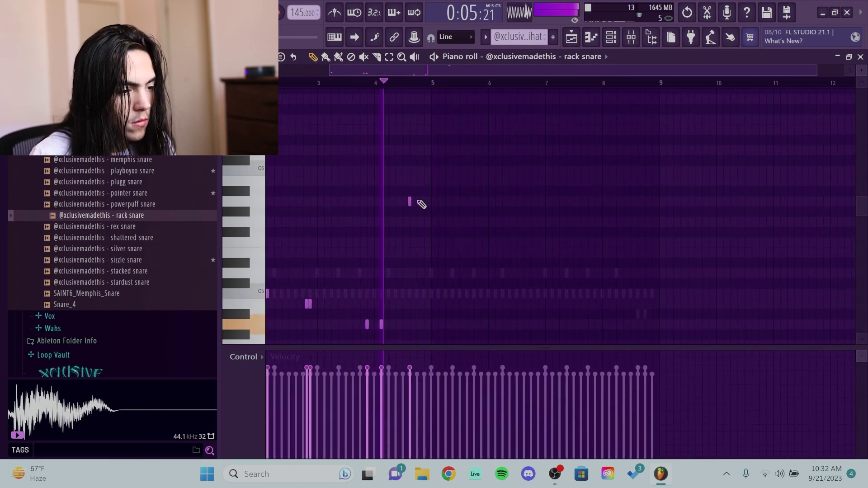
click(416, 201)
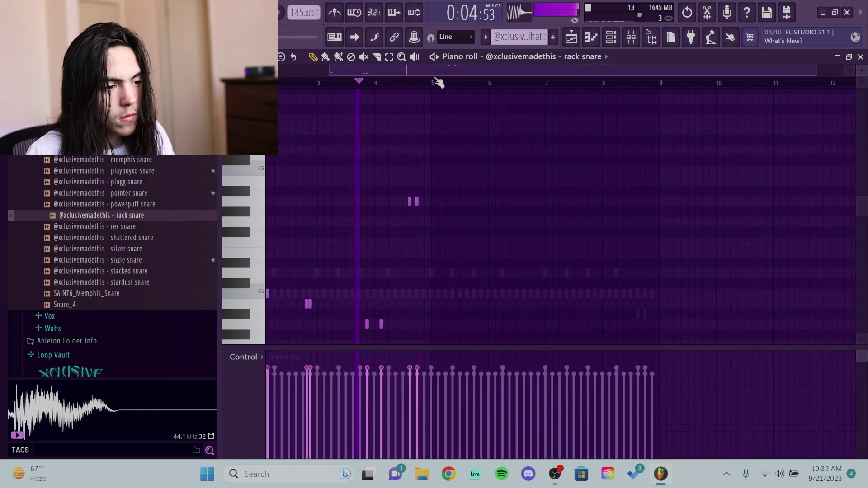
- Duplicate the four-bar snare pattern into bars 5 to 8 and delete the A5 pair late in bar 4
drag(434, 81, 280, 82)
key(ctrl+b)
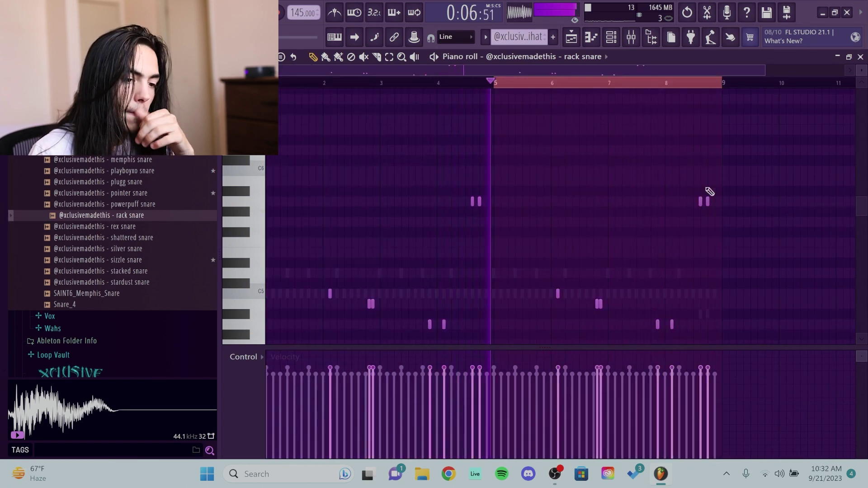
right_click(476, 201)
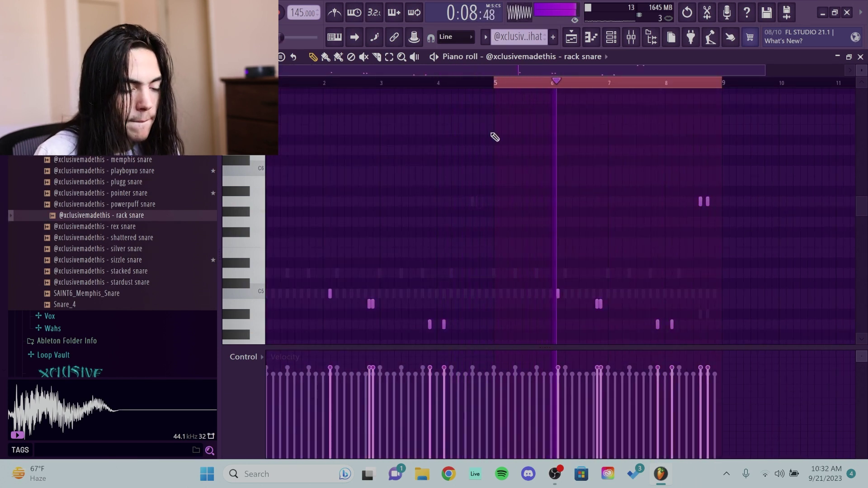
- Replace the milli clap channel's sample with Hard Snare 2.0 from the snare samples
click(611, 38)
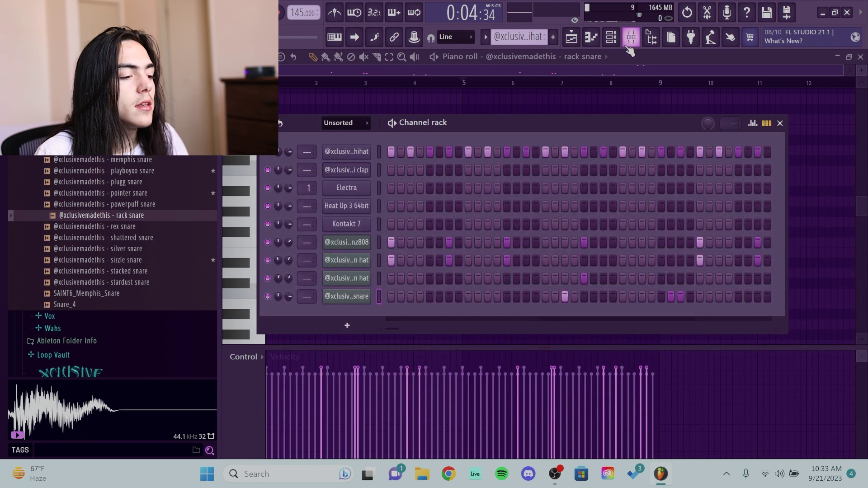
scroll(163, 271, up, 15)
scroll(170, 228, down, 8)
scroll(134, 214, up, 3)
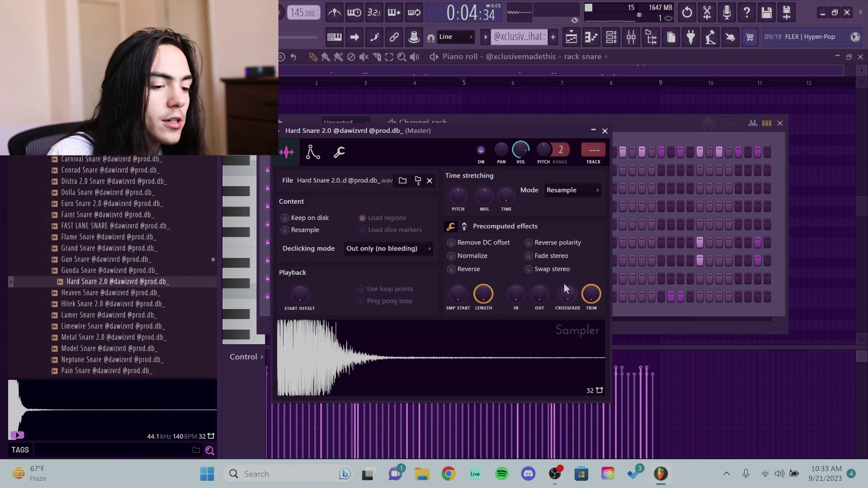
key(space)
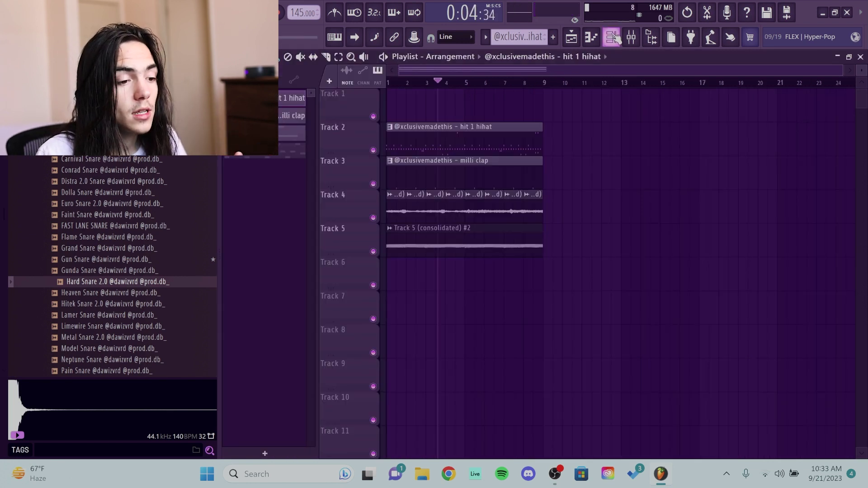
- Start Pattern 5 with a second Electra channel and open its empty piano roll
click(613, 38)
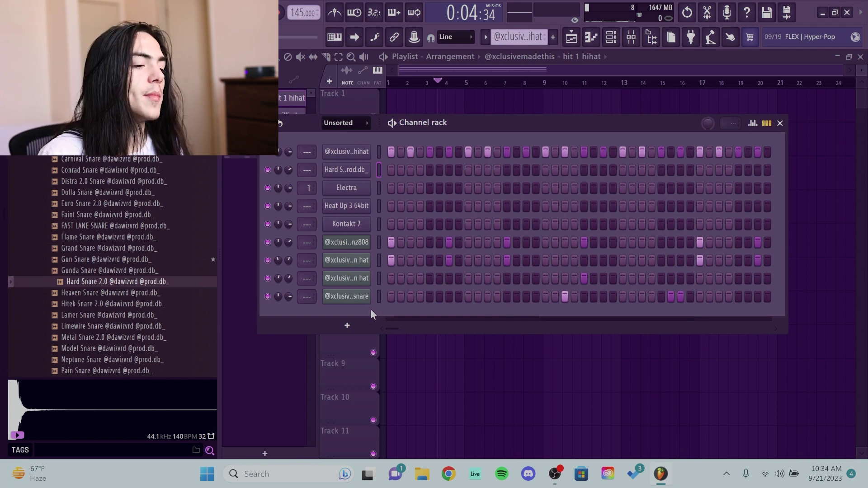
click(380, 63)
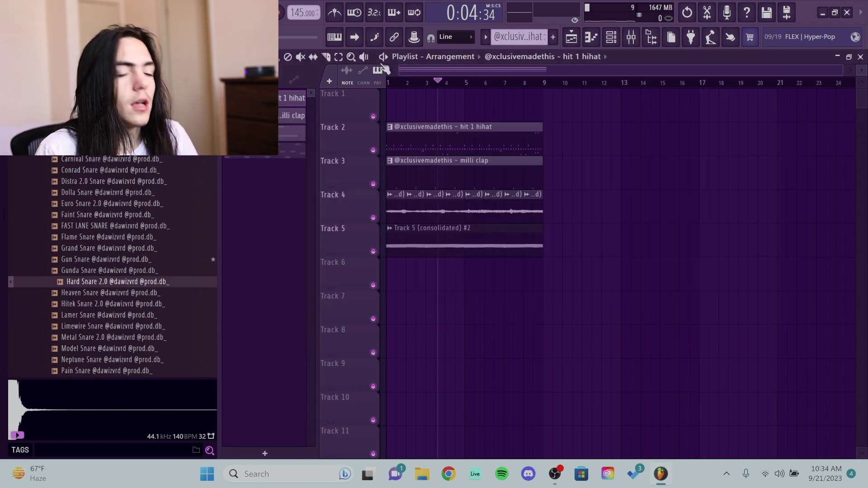
click(593, 163)
right_click(599, 174)
click(603, 197)
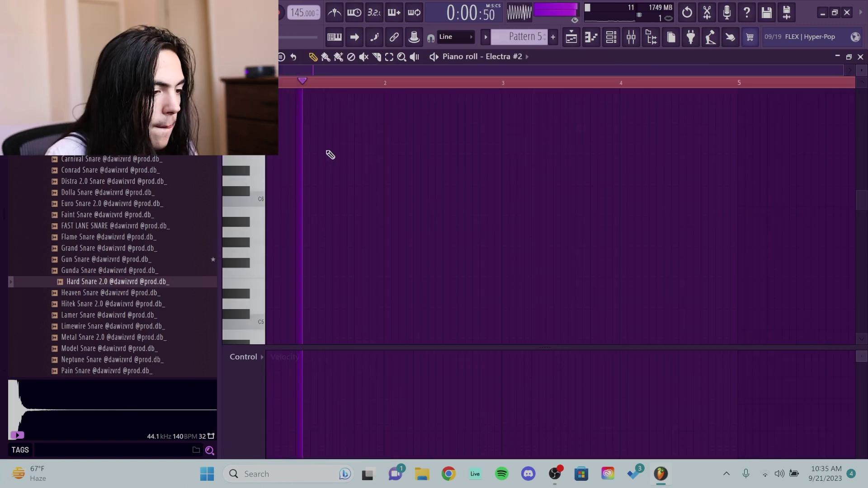
- Place one short Electra #2 note midway through each of bars 1 to 4: F6, E6, F6 and A6
click(324, 150)
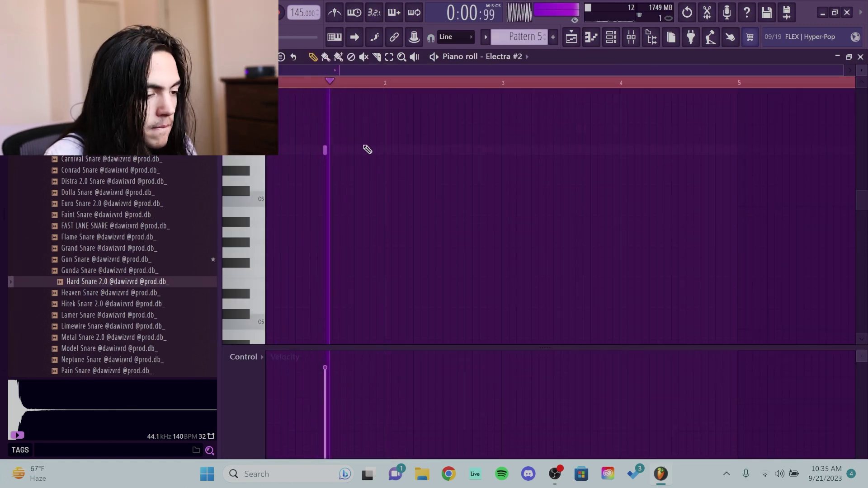
click(443, 160)
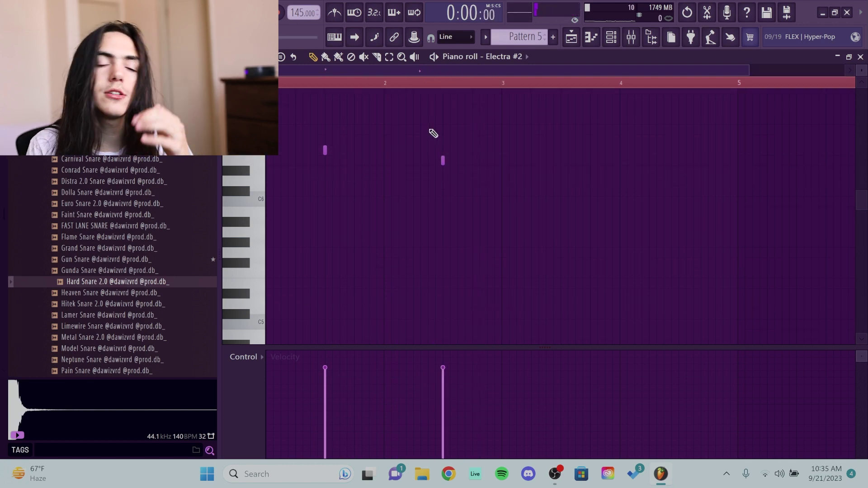
click(413, 150)
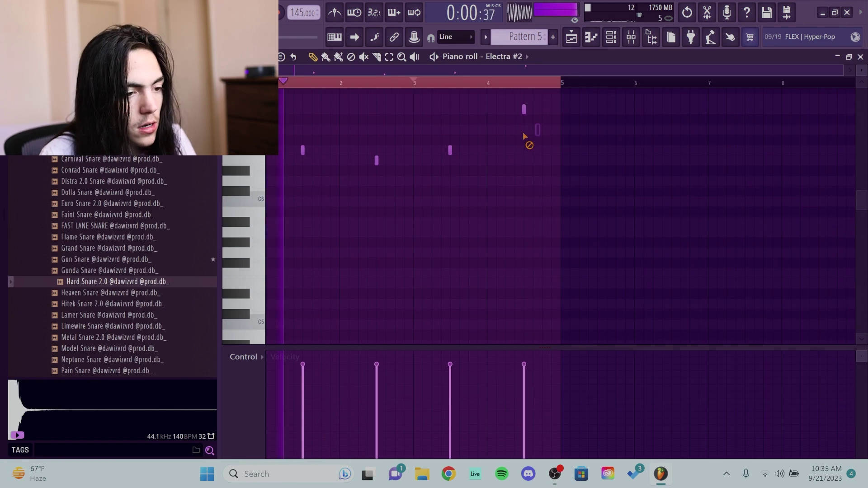
- Duplicate the four-bar Electra #2 phrase into bars 5 to 8 and listen to it
key(ctrl+b)
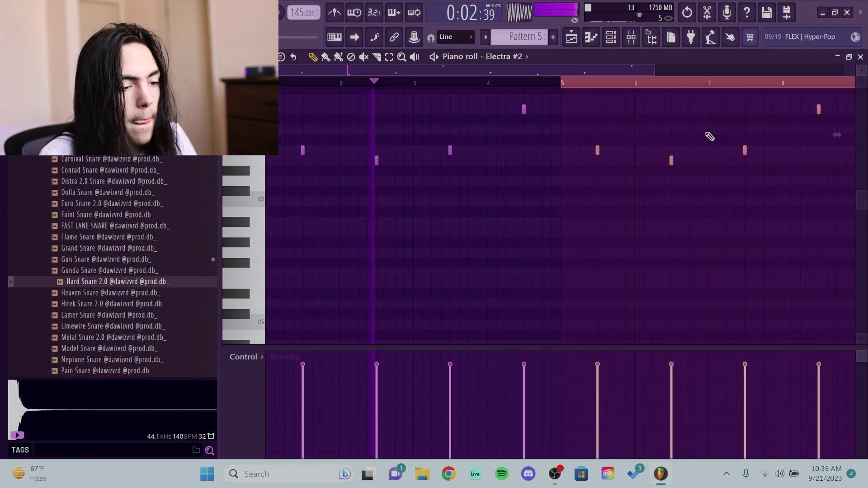
ctrl+click(597, 83)
scroll(576, 127, down, 2)
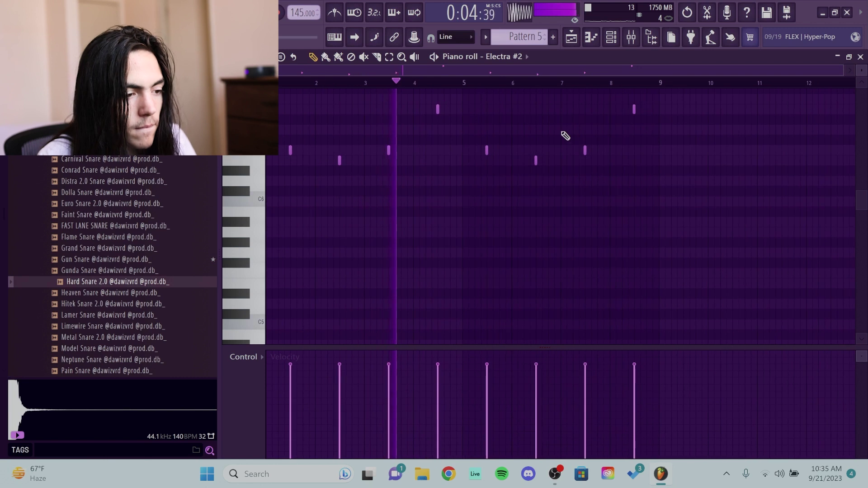
scroll(560, 158, up, 2)
scroll(560, 172, down, 1)
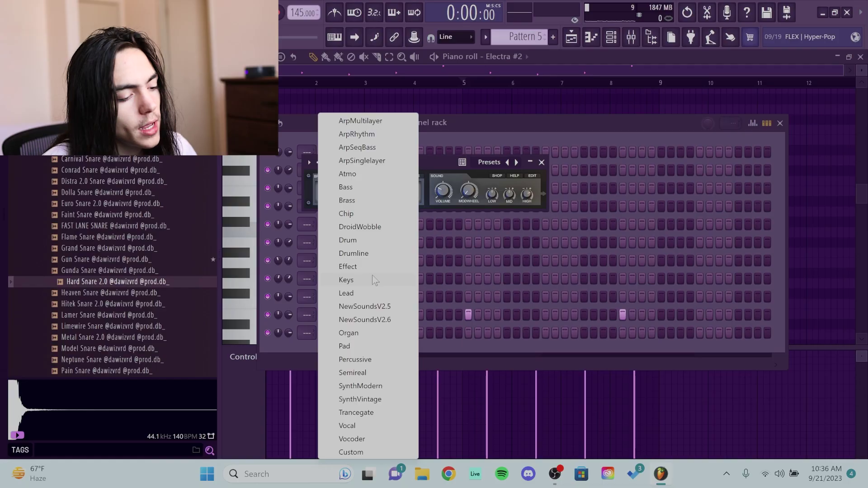
- Load the Chosen Palms BN preset from the Keys category into Electra #3
click(375, 280)
click(349, 194)
click(367, 213)
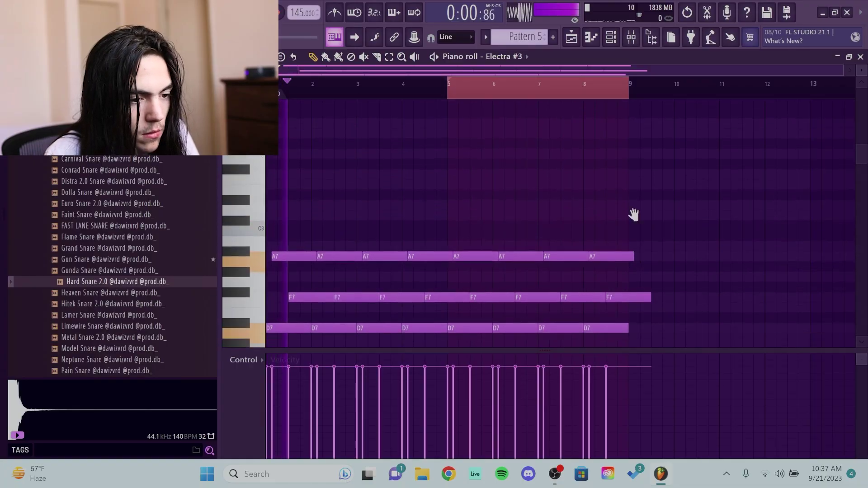
- Undo the automatic marker in the Electra #3 piano roll and stop playback
scroll(632, 215, down, 3)
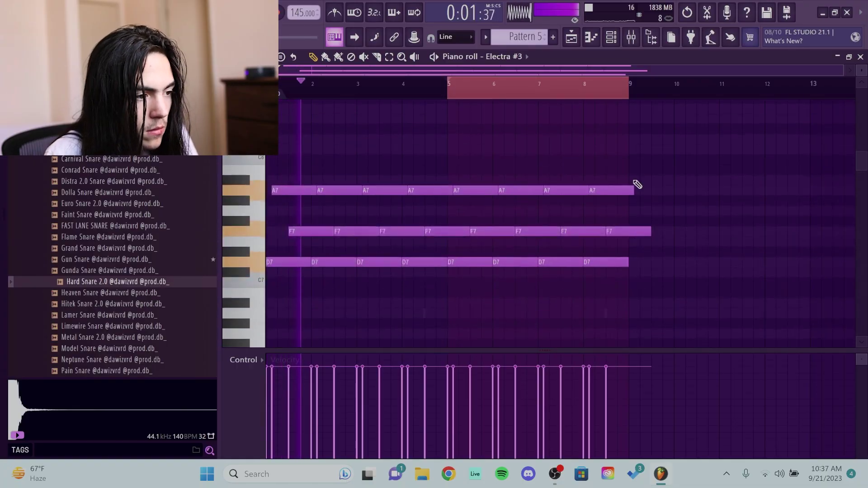
key(ctrl+z)
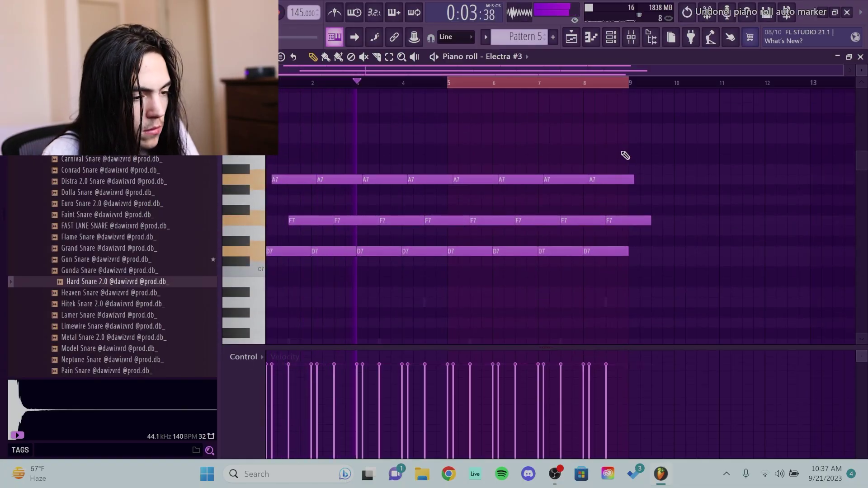
key(ctrl+t)
key(space)
key(F6)
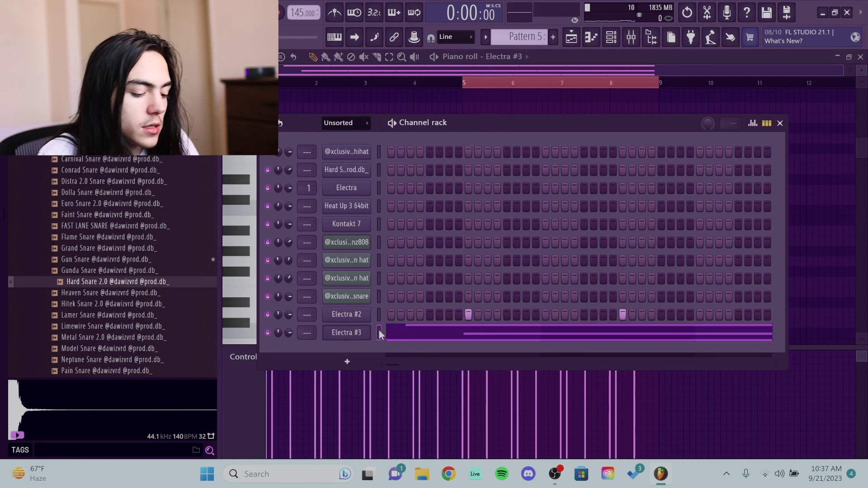
- Route Electra #3 to its own mixer track and split Pattern 5 by channel onto playlist tracks 6 and 7
click(378, 333)
key(ctrl+l)
click(574, 38)
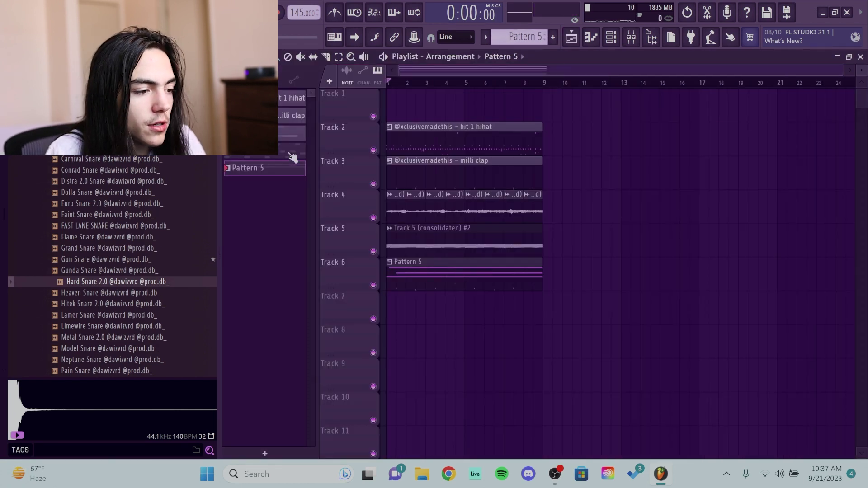
drag(269, 171, 394, 301)
- Consolidate playlist track 7 from the track start and route the rendered audio clip to its own mixer track
right_click(362, 303)
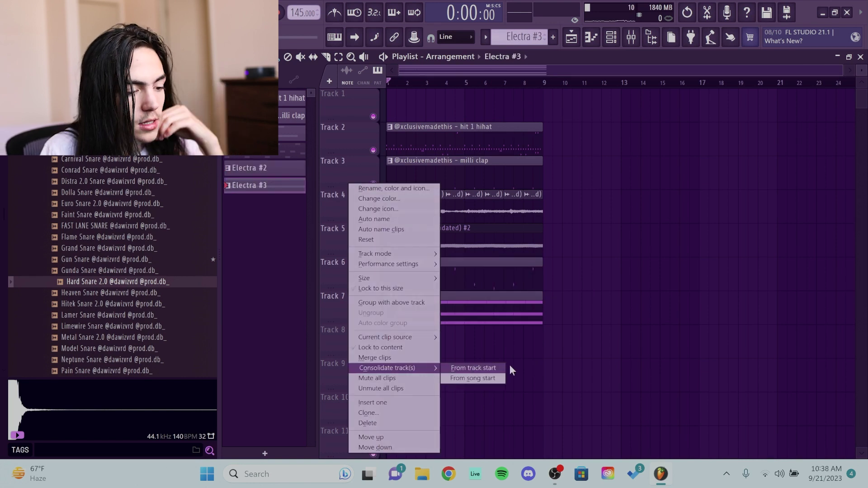
click(484, 369)
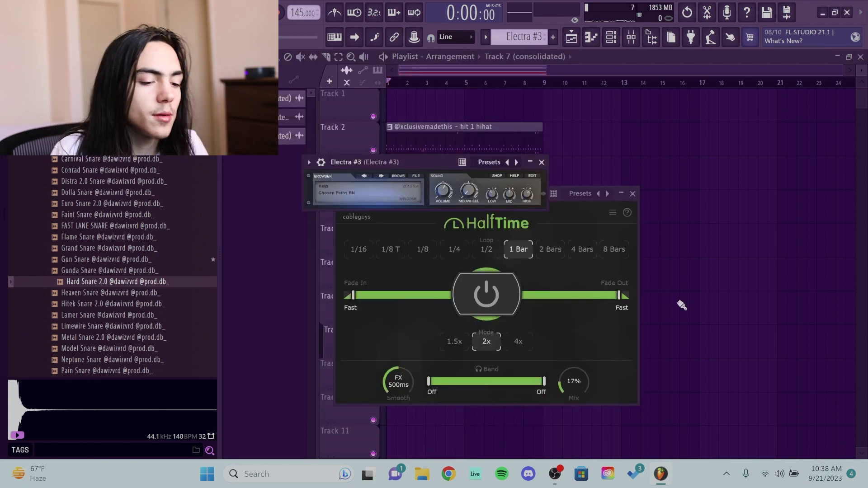
key(Escape)
key(Escape)
double_click(426, 309)
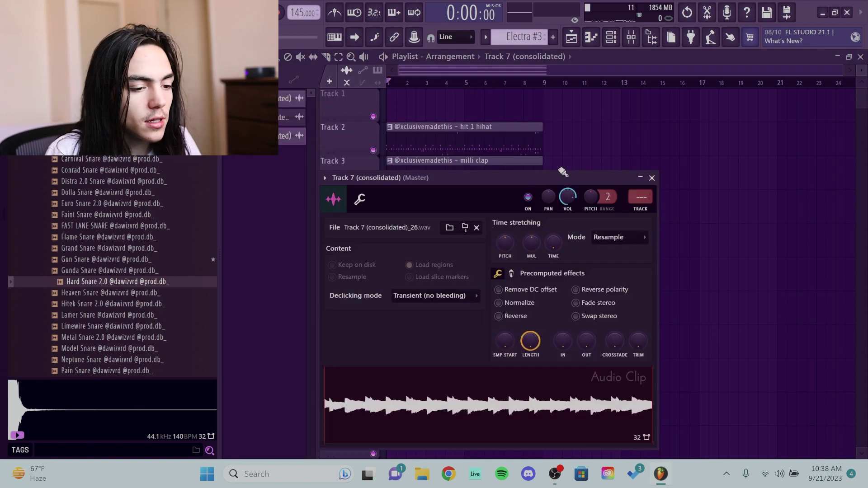
key(ctrl+l)
- Load the Portal effect in the first slot of the Track 7 (consolidated) mixer track
click(782, 163)
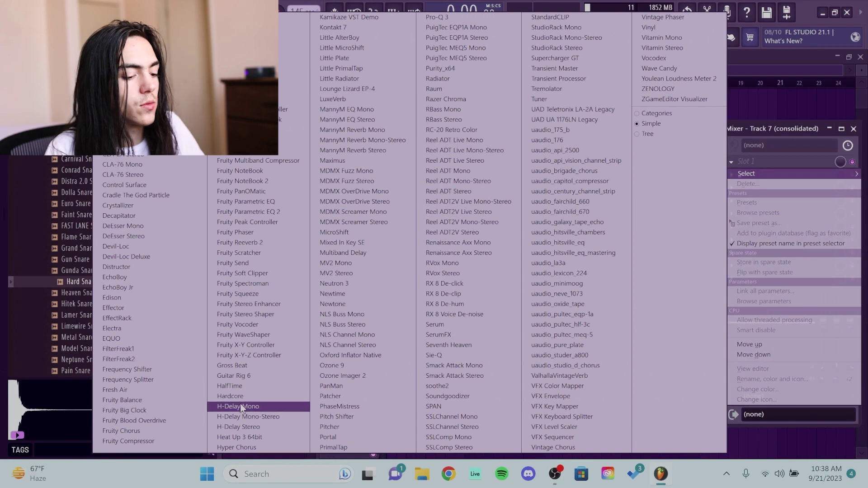
click(328, 437)
click(828, 163)
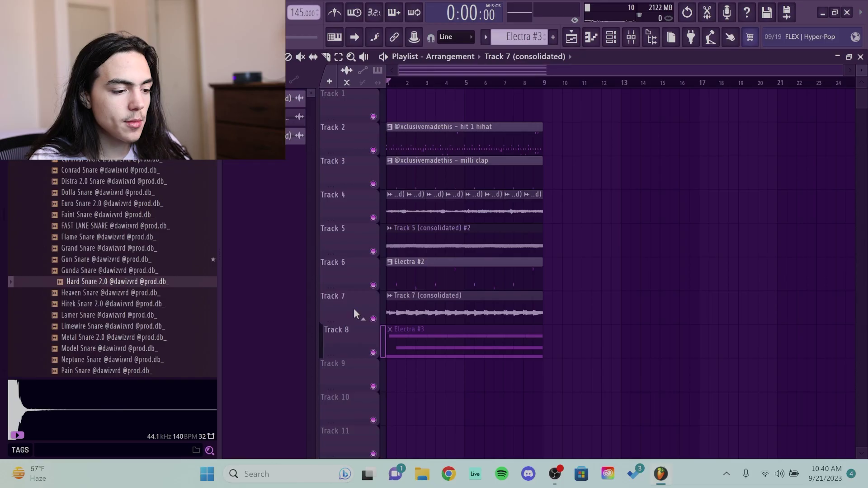
- Consolidate playlist track 7 into a new audio clip and close the HalfTime window
right_click(353, 309)
click(469, 369)
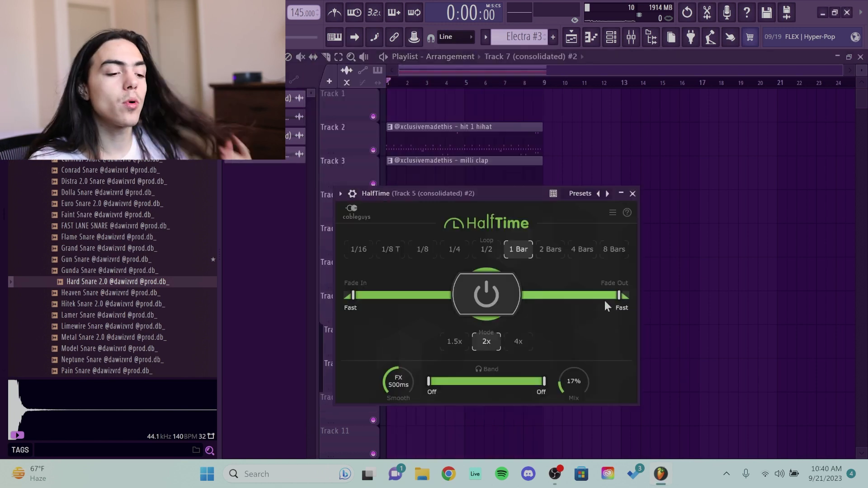
click(633, 194)
click(743, 312)
right_click(749, 301)
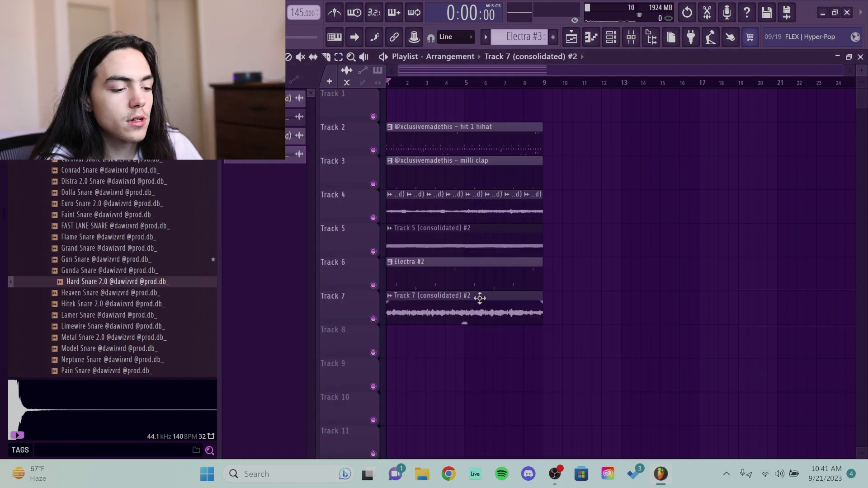
- Slice the consolidated Track 7 clip into one-bar pieces, rearrange the slices within bars 1 to 4 and play the result
click(453, 313)
click(464, 313)
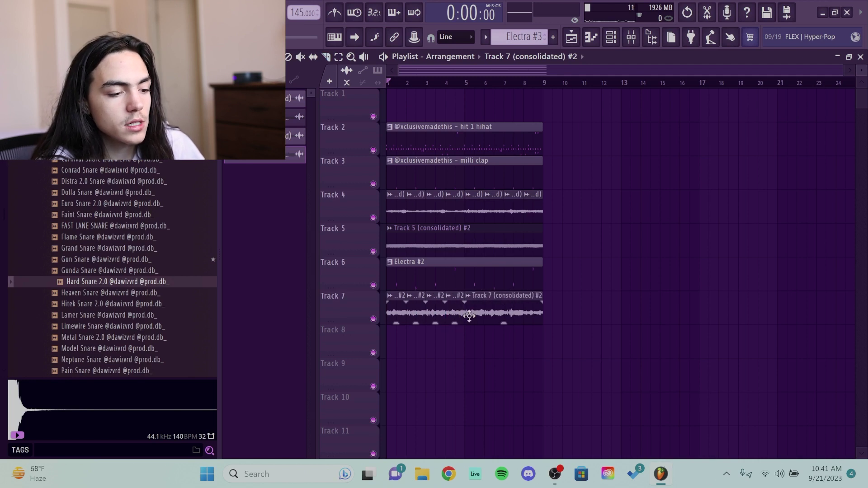
right_click(472, 312)
drag(439, 315, 459, 315)
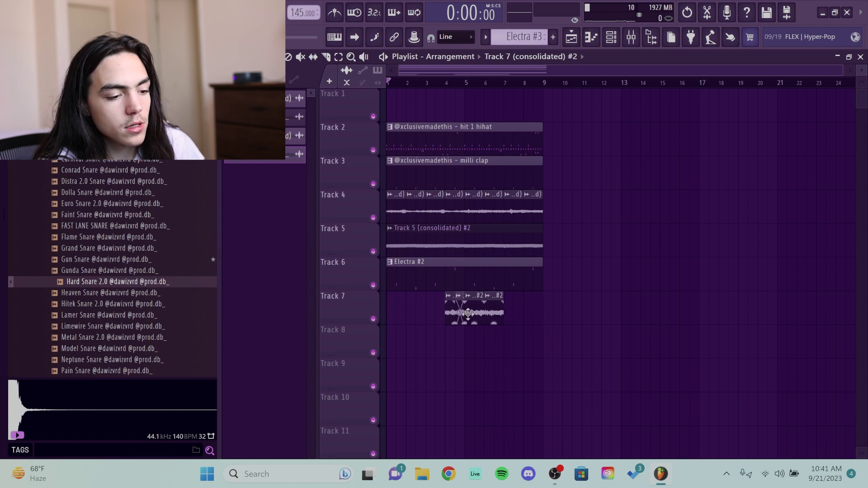
drag(521, 319, 462, 317)
key(space)
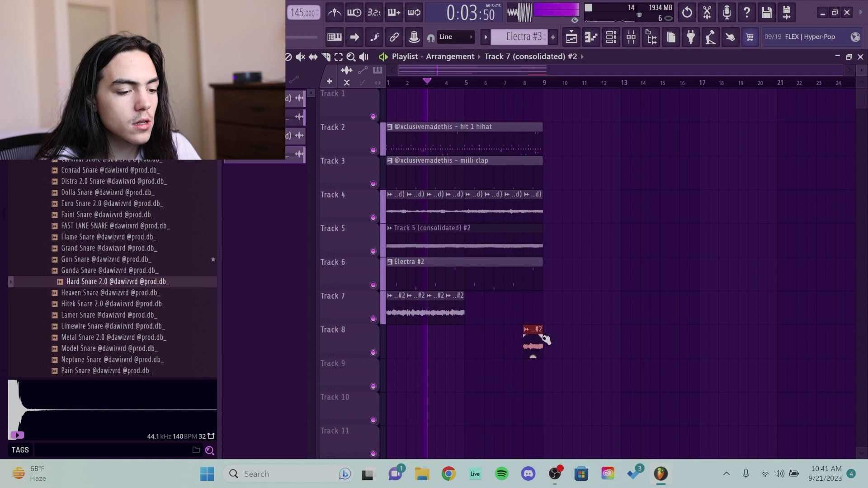
- Duplicate the four one-bar slices on Track 7 into bars 5 to 8 and clear the selection
drag(516, 321, 400, 312)
key(ctrl+b)
key(ctrl+d)
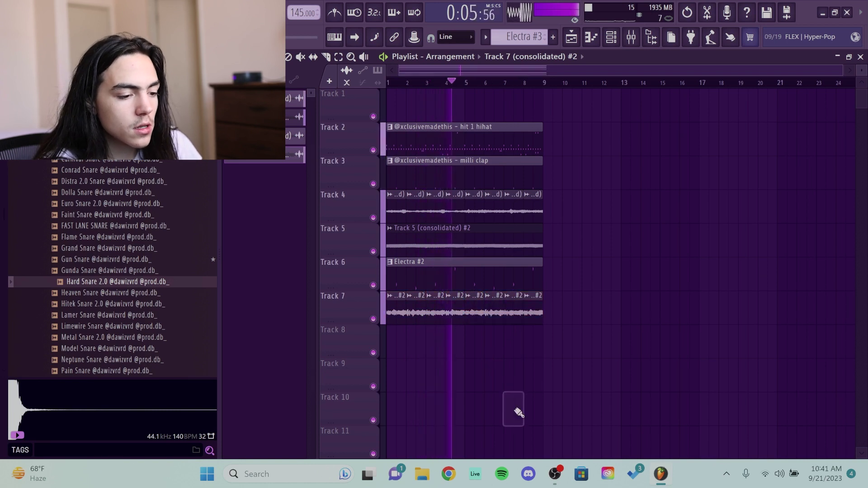
- Stop playback and load the EchoBoy effect in slot 2 of the Electra #2 mixer track
click(402, 266)
key(space)
click(612, 40)
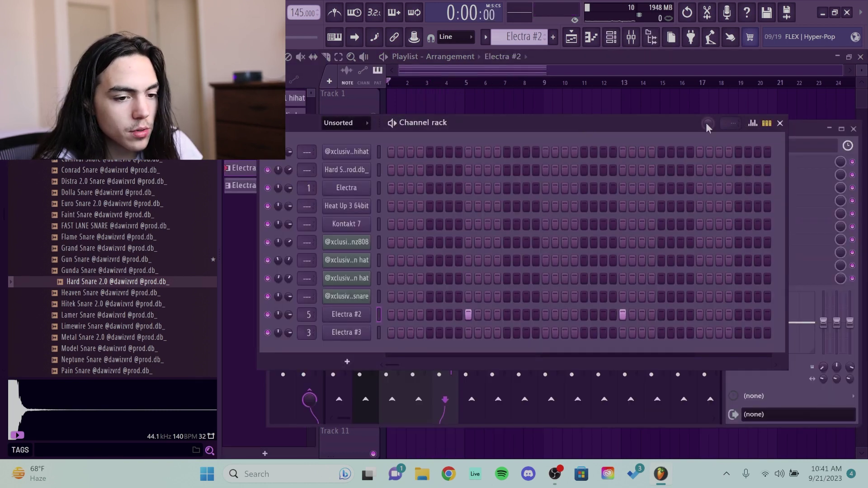
click(818, 131)
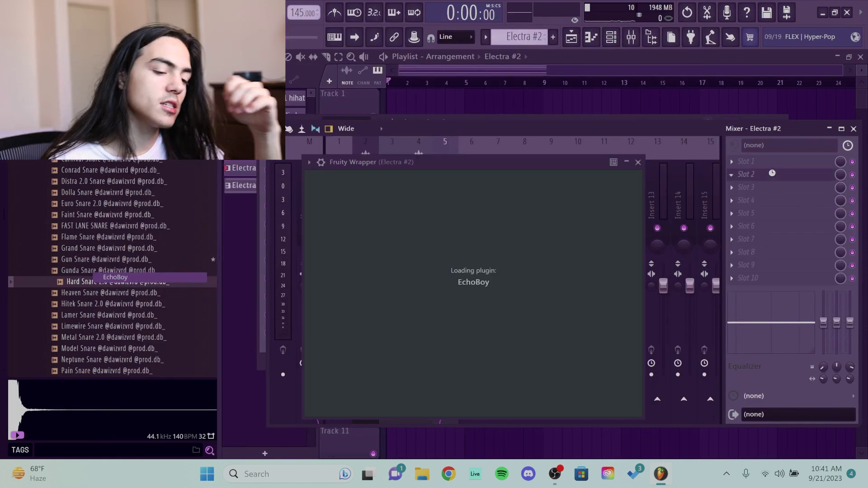
drag(748, 163, 750, 154)
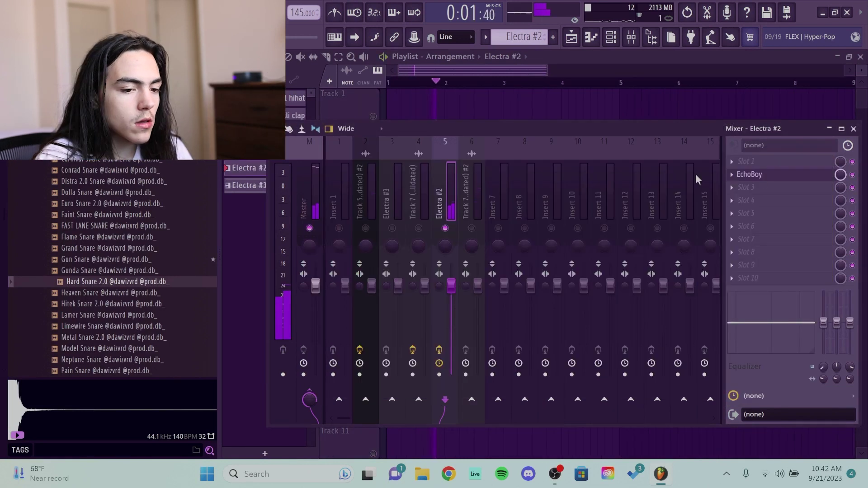
- Load Portal in slot 4 of the Electra #2 mixer track and apply its MAGIC BLUEPRINT preset
click(775, 178)
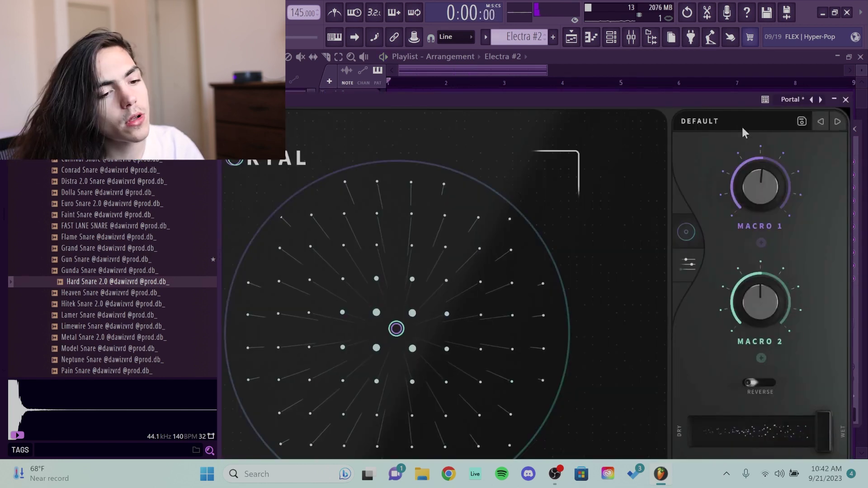
click(743, 128)
scroll(319, 244, down, 5)
click(330, 230)
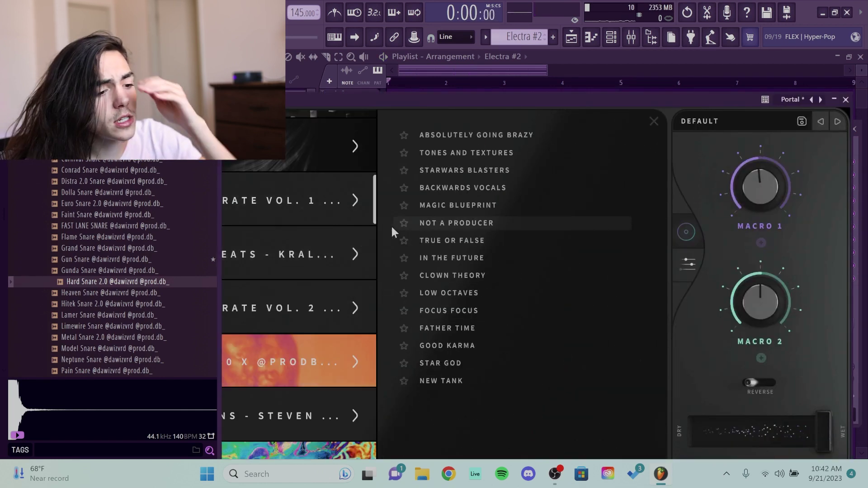
click(458, 205)
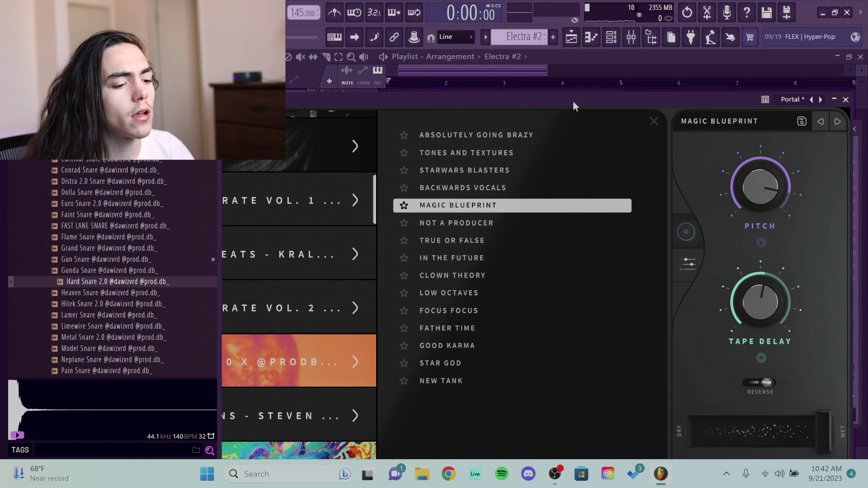
- Show all channels in the channel rack, check the Electra #2 piano roll and play the arrangement with the mixer open
click(610, 37)
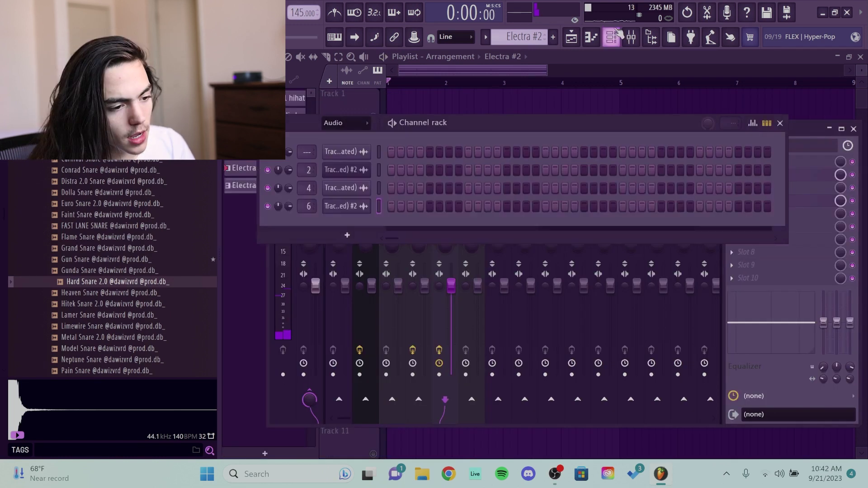
click(358, 136)
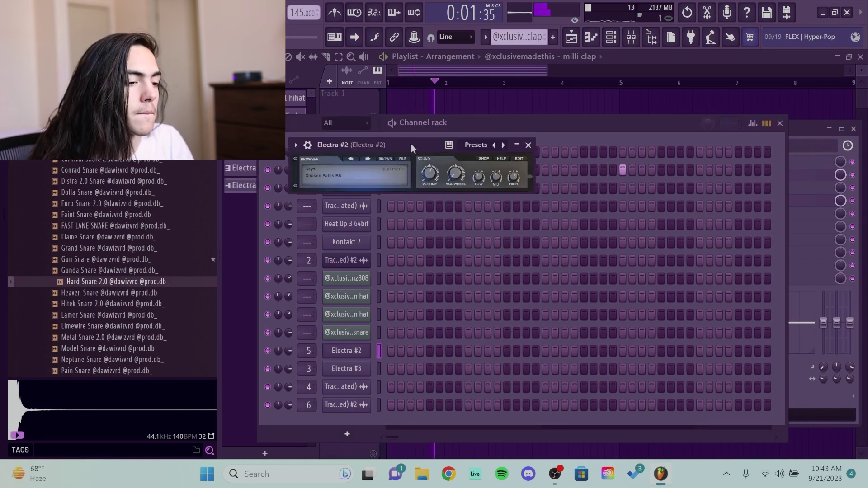
click(452, 73)
double_click(501, 283)
key(space)
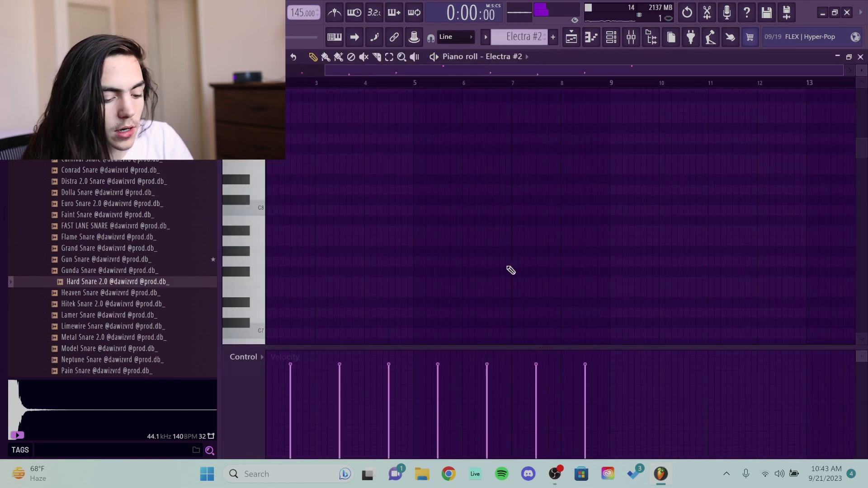
key(F5)
key(space)
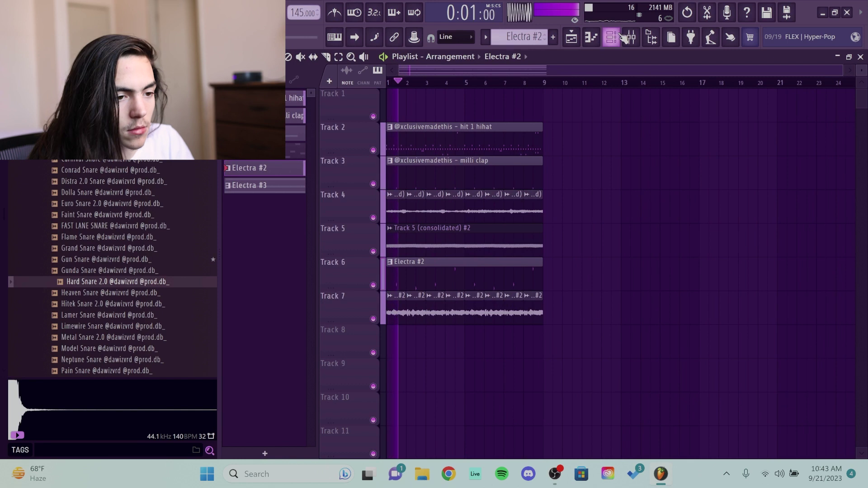
key(F9)
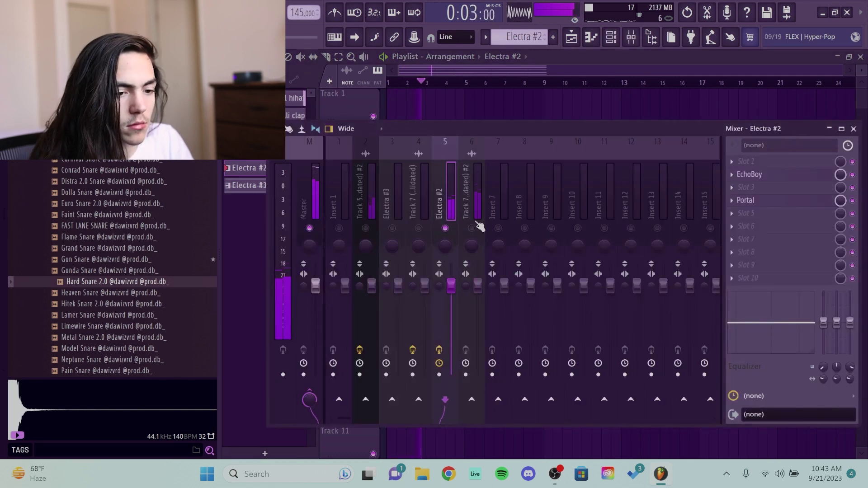
- Load another Portal below the existing one on the Electra #2 mixer track and try the FREE DRIP preset
click(742, 213)
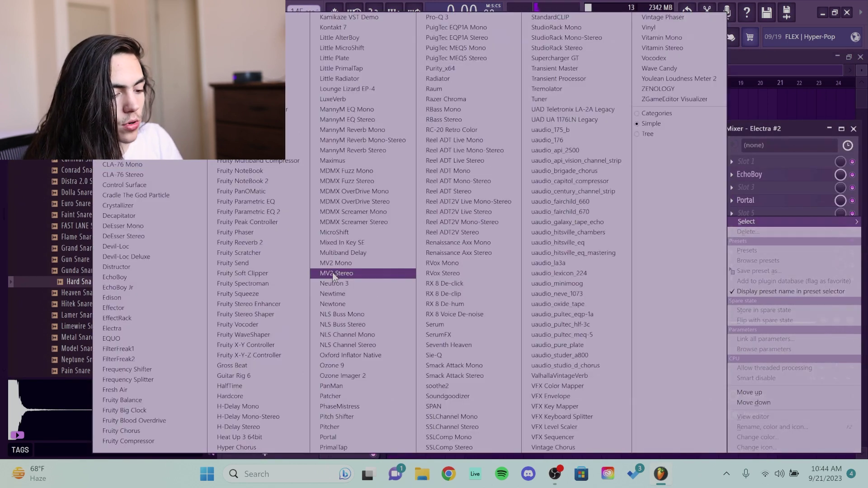
click(330, 436)
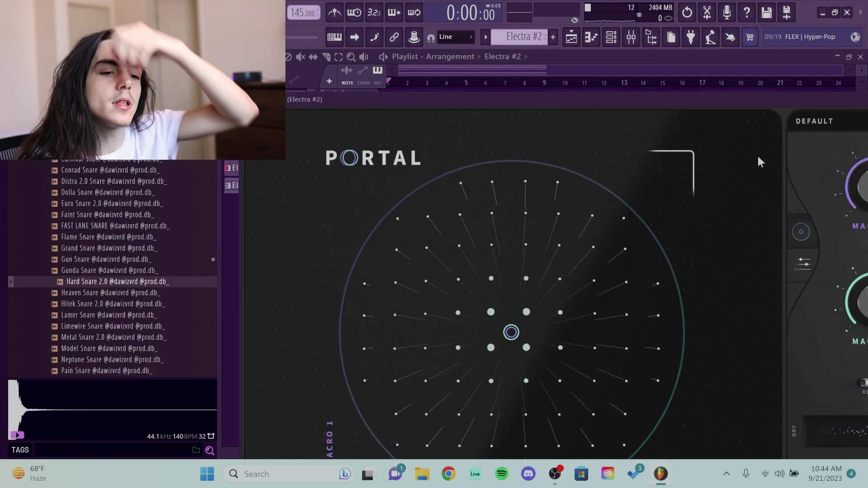
click(814, 121)
click(582, 384)
- Apply Portal's BACKGROUND preset with the dry/wet mix at about halfway and play the beat
scroll(452, 290, up, 5)
click(440, 186)
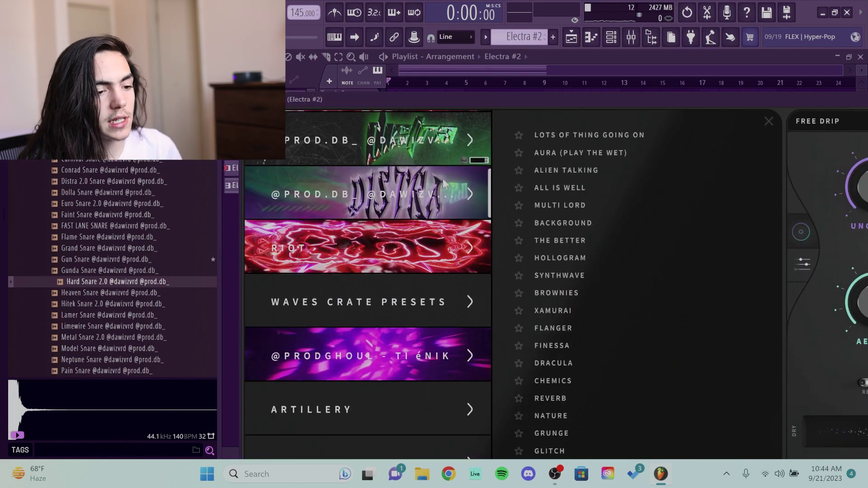
click(595, 223)
drag(670, 106, 581, 101)
key(space)
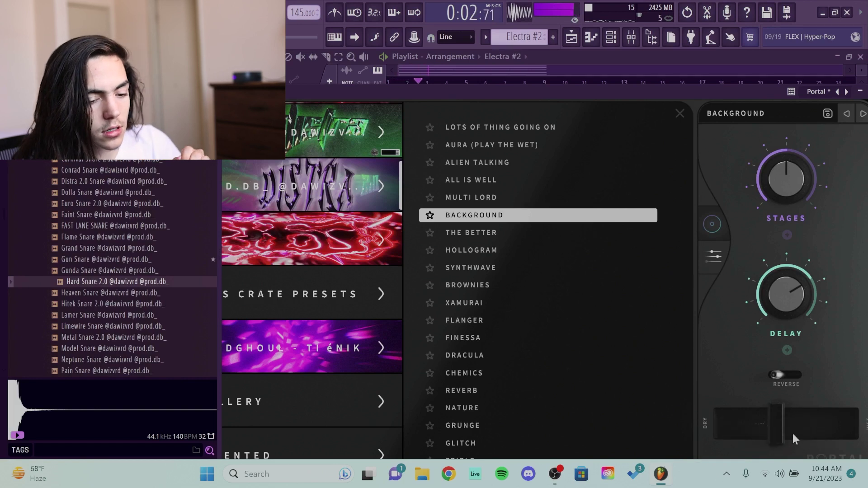
click(671, 302)
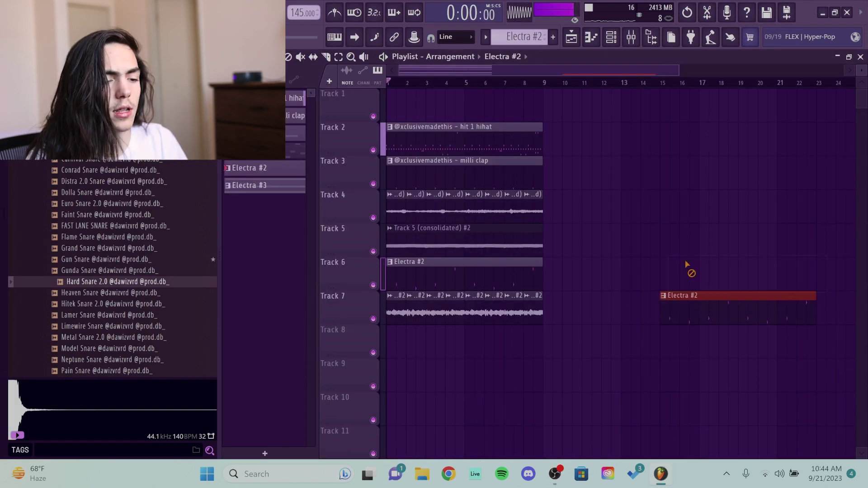
right_click(674, 307)
click(671, 332)
right_click(705, 344)
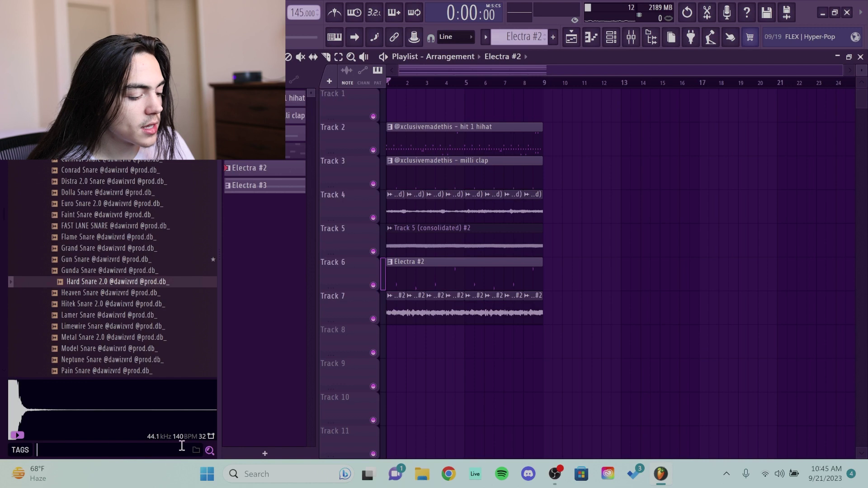
- Search the browser for "db bass" and load the Creek Bass sample as a new channel
text(bass)
key(Return)
scroll(136, 233, down, 8)
scroll(83, 246, up, 8)
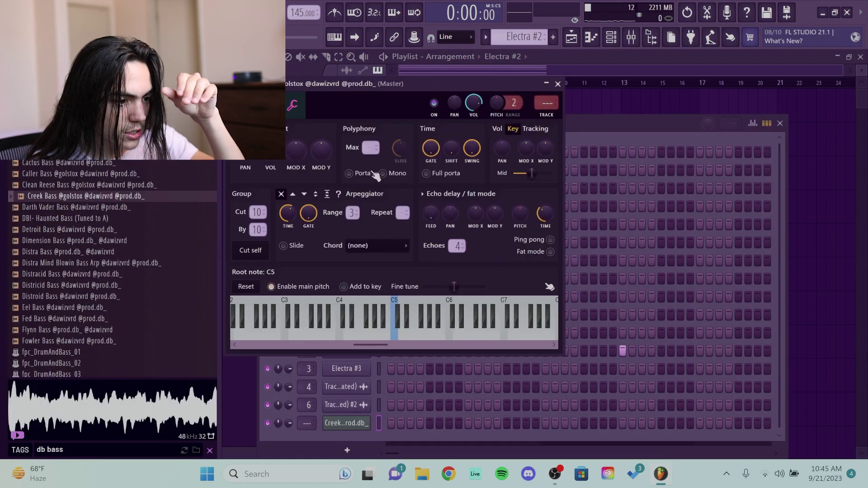
click(245, 105)
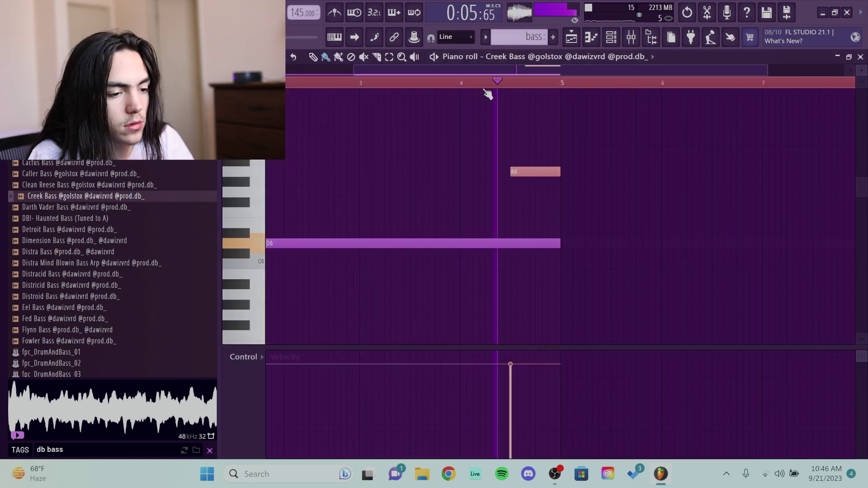
- Stop playback and duplicate the D6 and A6 Creek Bass notes into bars 5 to 8
scroll(508, 154, down, 1)
key(space)
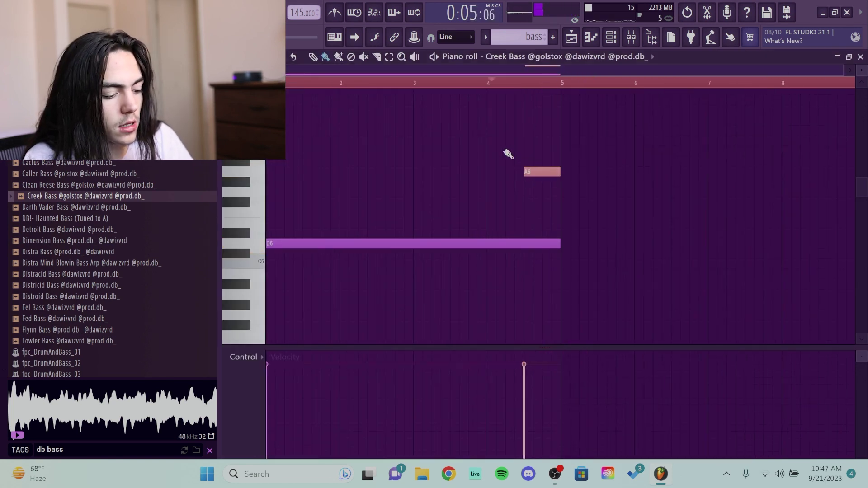
key(ctrl+a)
key(ctrl+b)
scroll(656, 156, down, 1)
- Transpose the duplicated short note at the end of bar 8 down to A#5 and play the bass pattern
drag(676, 136, 818, 221)
key(ctrl+Down)
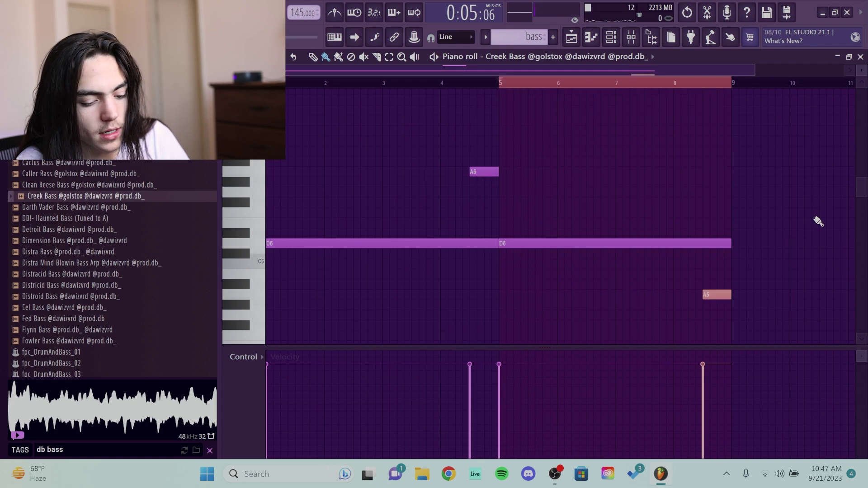
key(shift+Up)
click(713, 172)
right_click(727, 176)
key(space)
scroll(616, 146, down, 1)
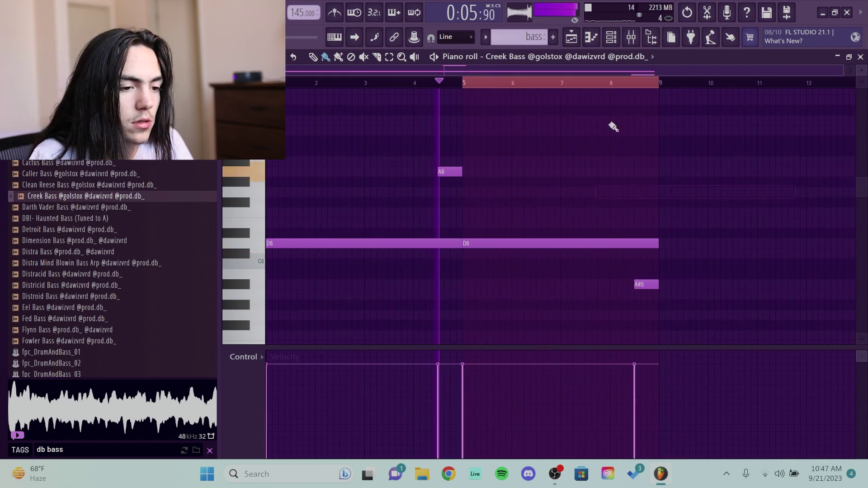
- Replay the second half of the bass pattern and lower its final note to A5
key(ctrl+d)
click(604, 82)
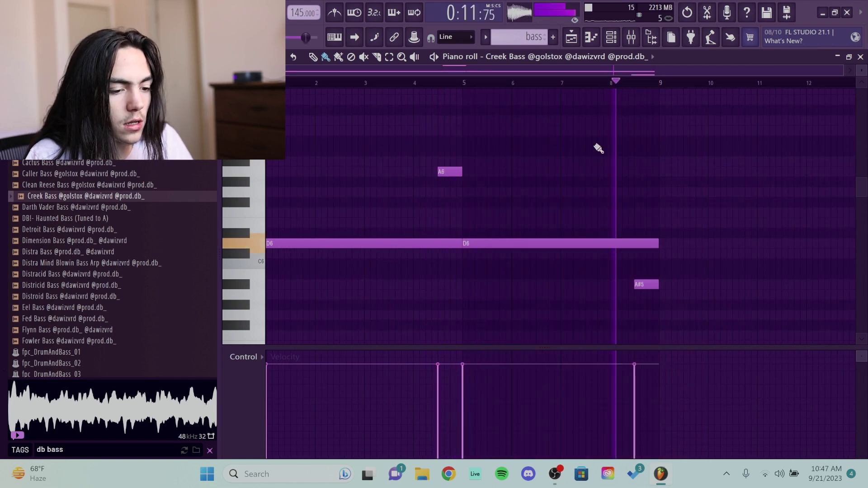
click(544, 180)
right_click(547, 182)
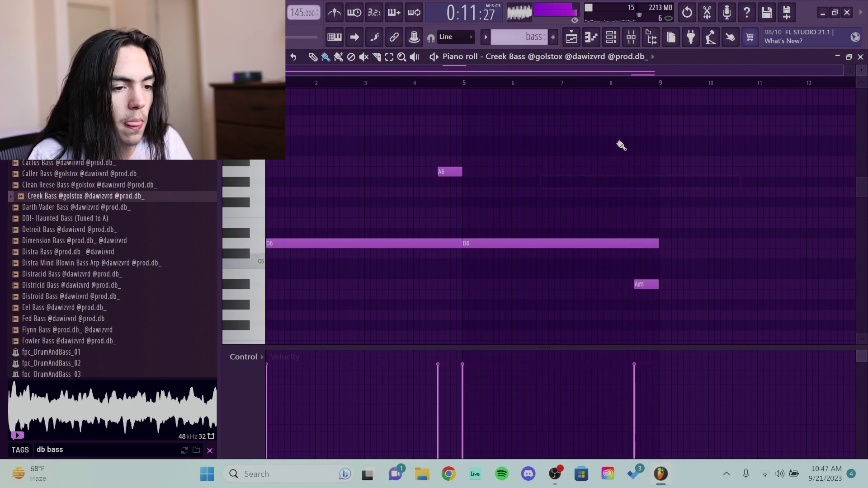
click(616, 82)
click(575, 83)
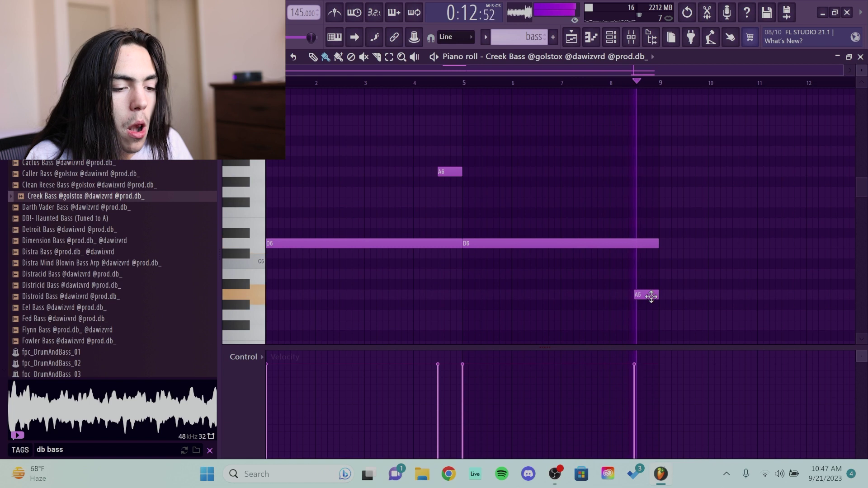
key(space)
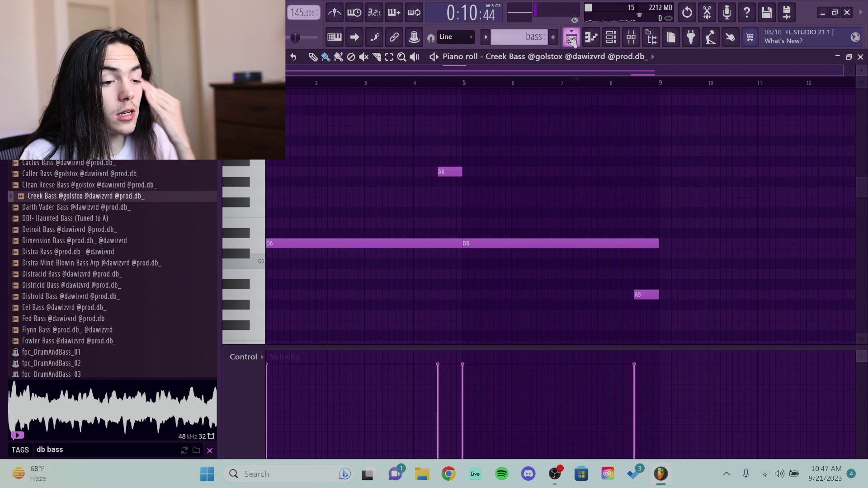
- Place the bass pattern on playlist track 8 and check the dy spinz808 notes in the hit 1 hihat pattern
click(571, 39)
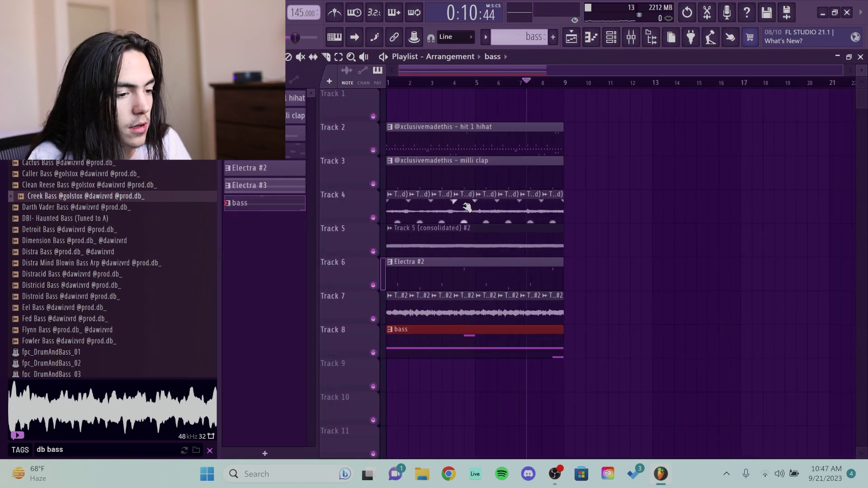
double_click(463, 147)
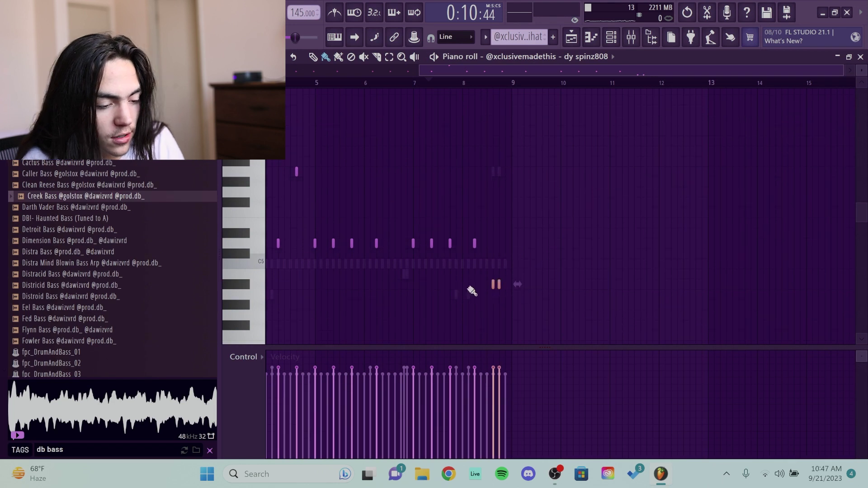
key(F5)
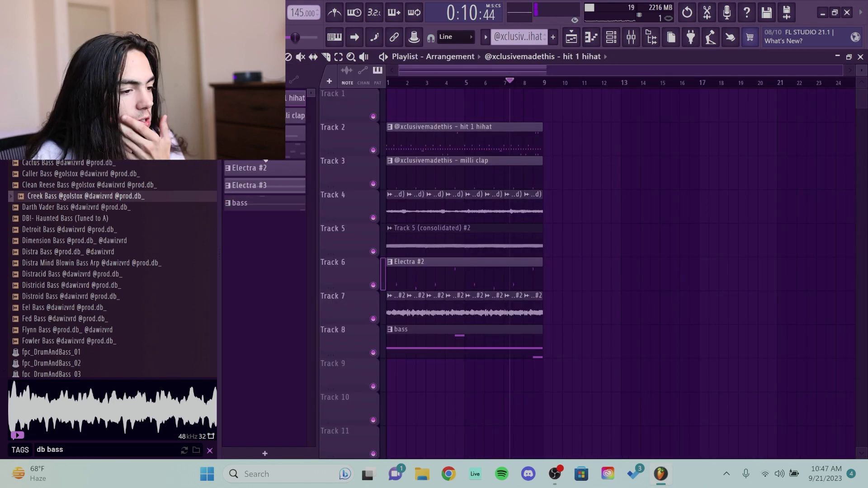
- Split the hit 1 hihat pattern by channel and lay out the separate drum patterns and the milli clap on playlist tracks 6 to 11
right_click(271, 96)
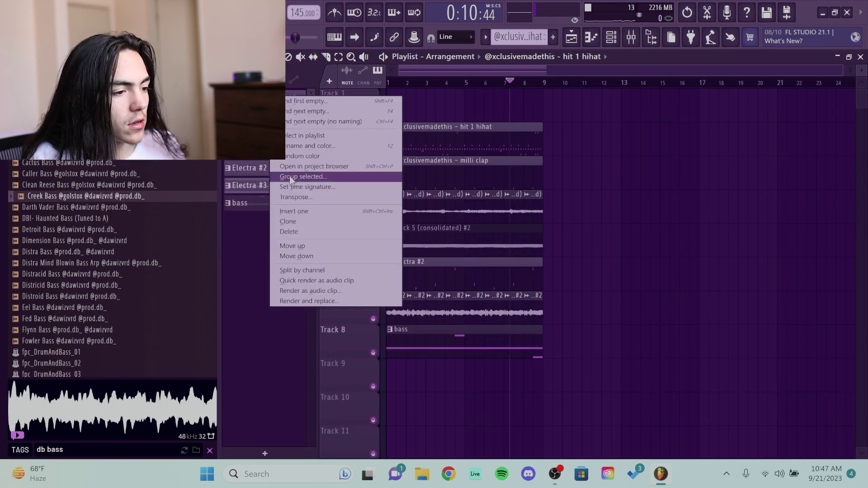
click(298, 272)
right_click(514, 151)
right_click(500, 171)
drag(340, 225, 427, 375)
scroll(430, 352, down, 2)
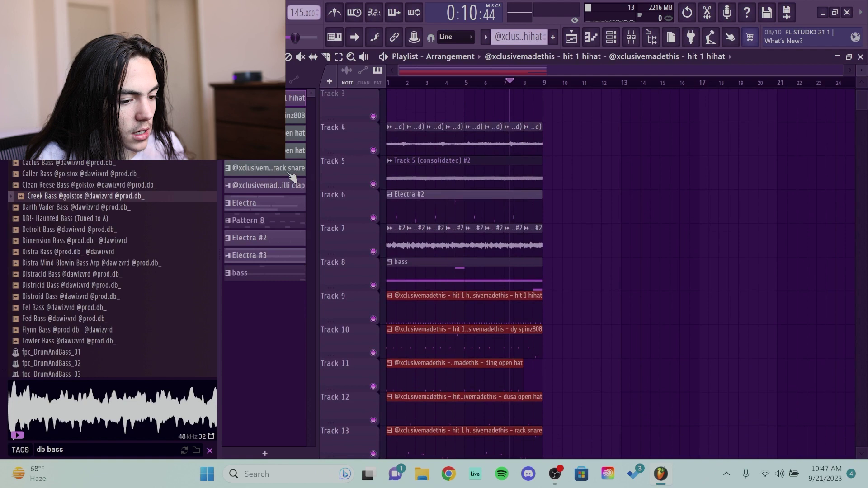
drag(292, 176, 668, 267)
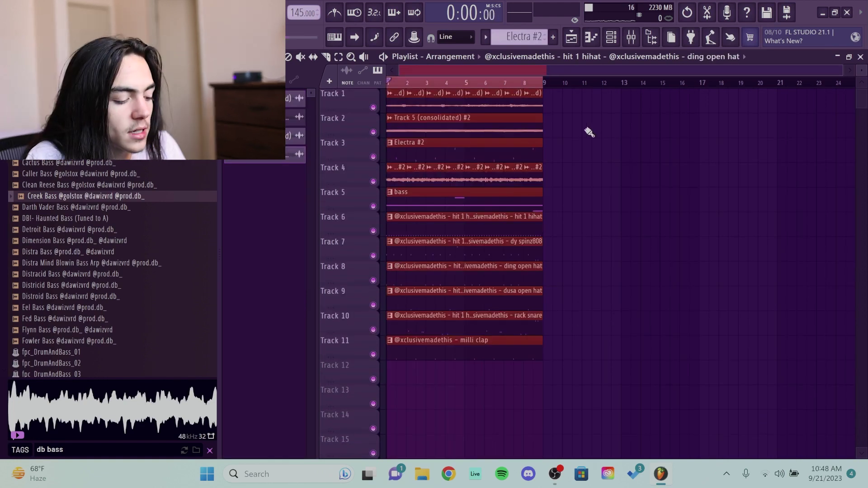
- Duplicate the eight-bar section five times to extend all tracks through bar 48, then clear the selection
key(ctrl+b)
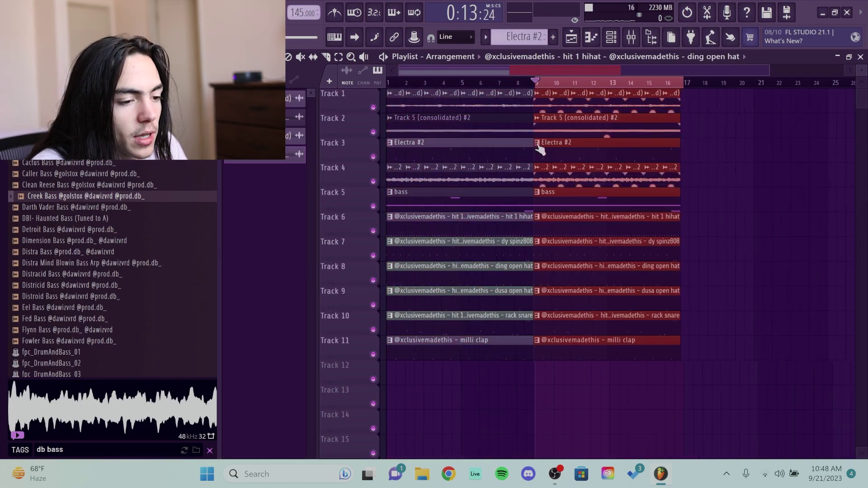
key(ctrl+b)
key(ctrl+b)
scroll(537, 155, down, 2)
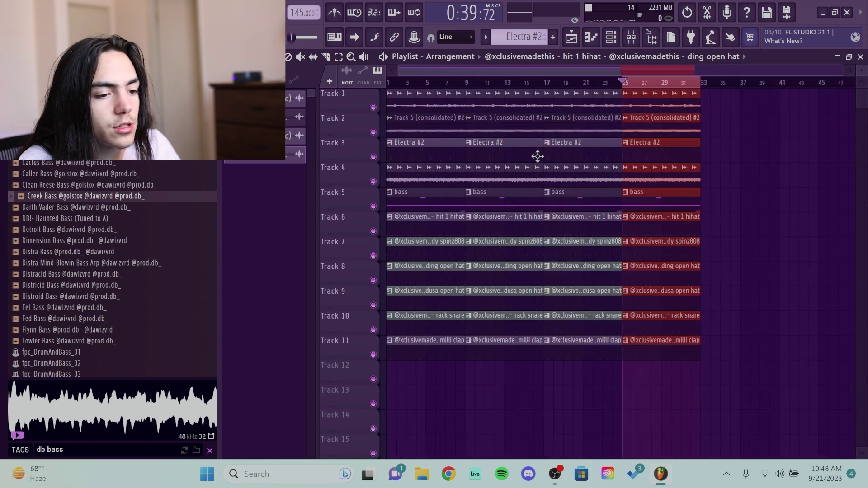
key(ctrl+b)
key(ctrl+b)
scroll(622, 254, down, 2)
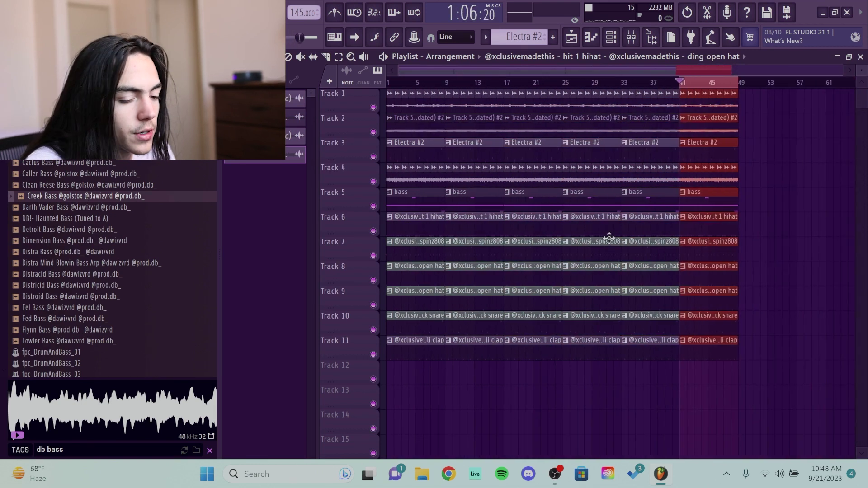
ctrl+click(708, 84)
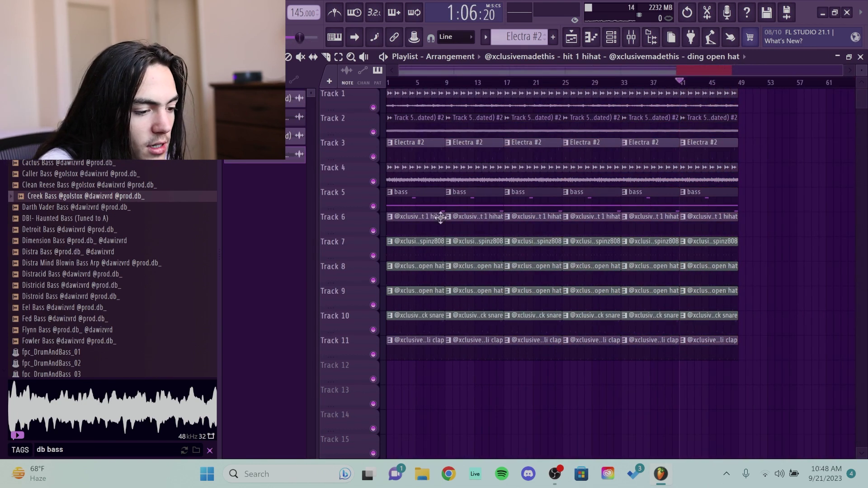
- Delete the bass and drum clips from bars 1 to 8 on tracks 5 to 11
right_click(417, 354)
right_click(419, 328)
right_click(420, 303)
right_click(421, 280)
right_click(419, 254)
right_click(417, 231)
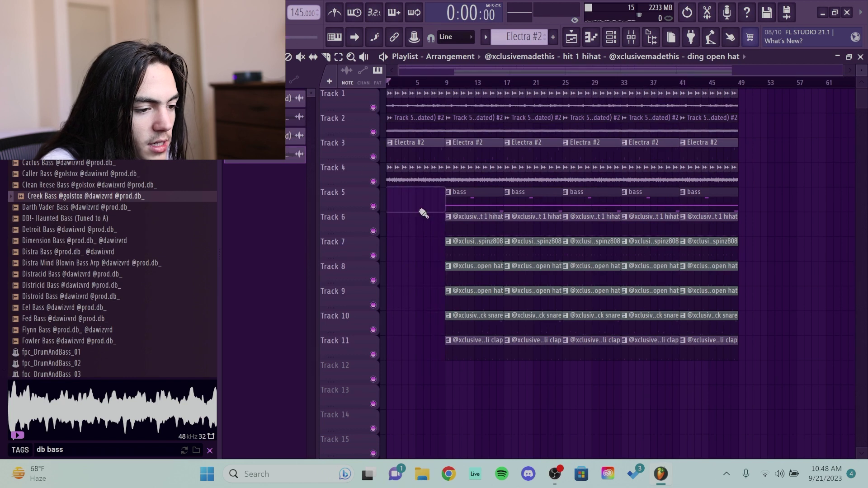
- Remove the dy spinz808, open hat and rack snare clips from bars 9 to 16 and move the milli clap clips to track 7
scroll(486, 231, up, 3)
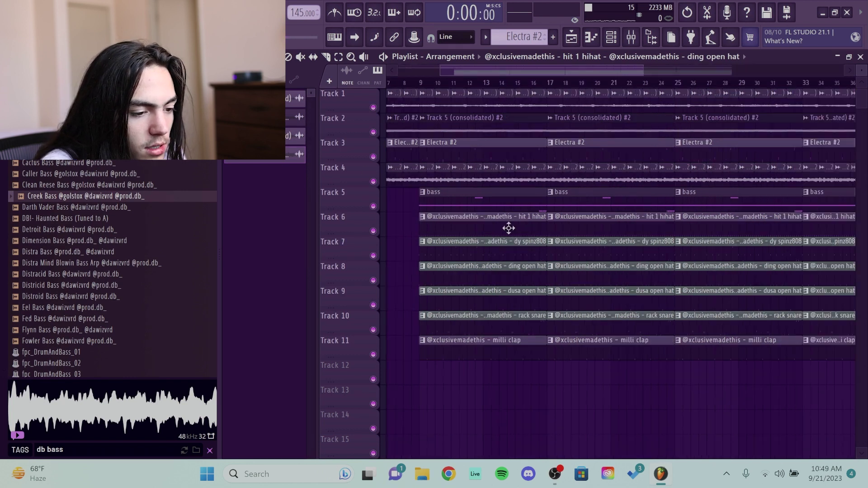
right_click(516, 245)
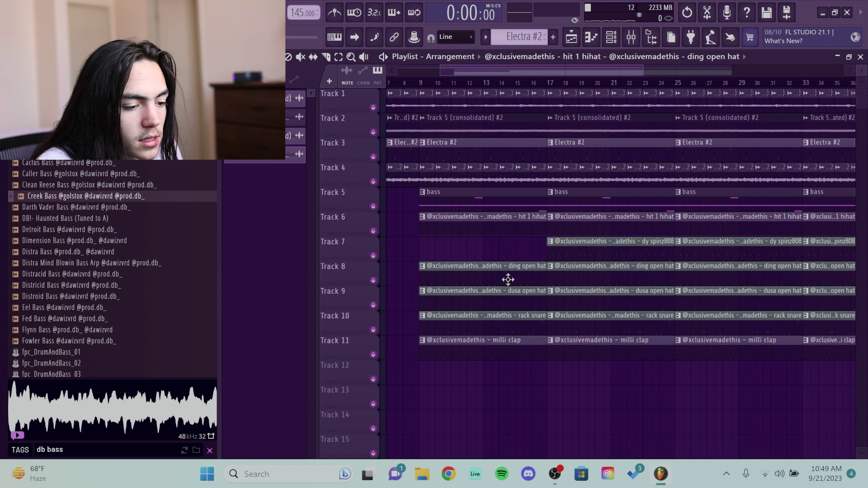
right_click(508, 279)
right_click(510, 298)
right_click(507, 340)
right_click(513, 319)
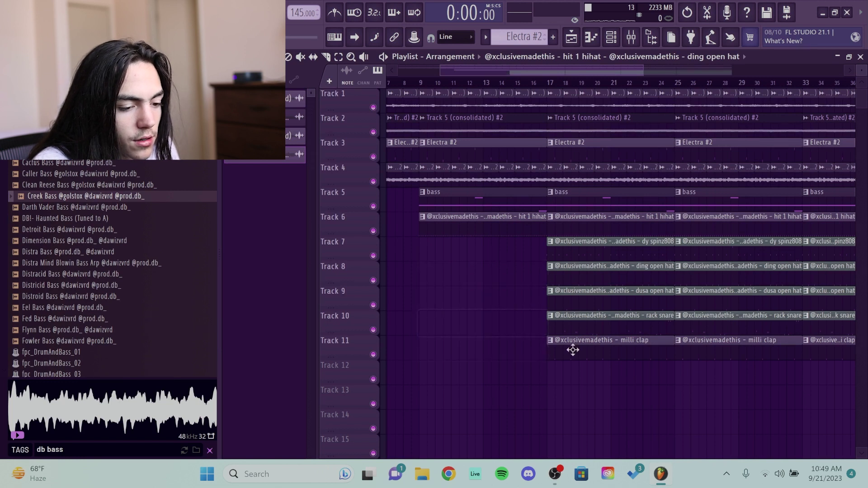
drag(572, 344, 428, 247)
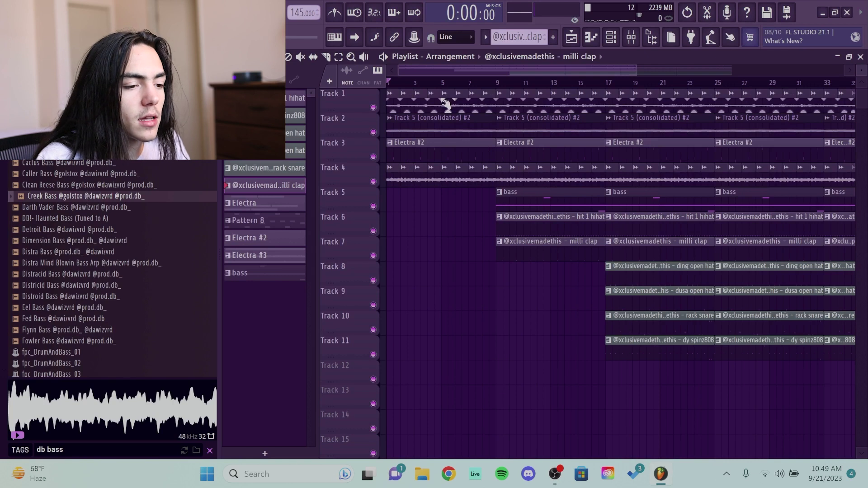
- Shorten the intro to four bars so the bass and drums start at bar 5, and take track 4 out of solo
scroll(445, 104, up, 1)
drag(446, 104, 486, 156)
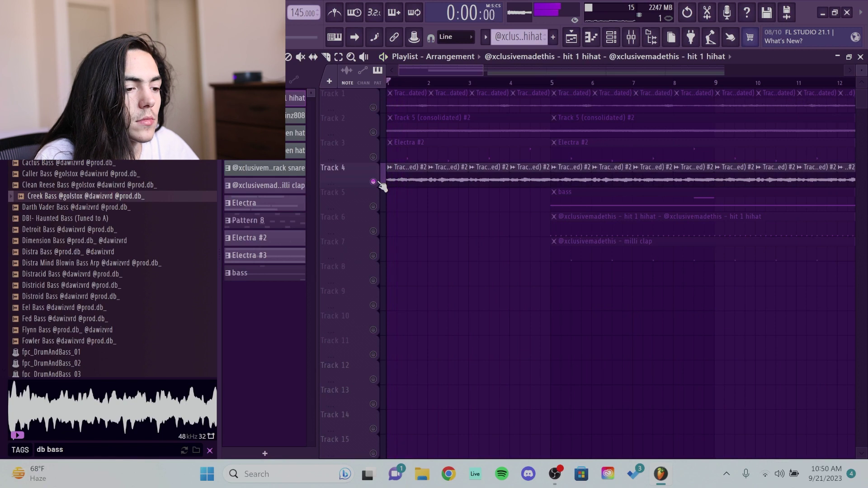
ctrl+click(373, 181)
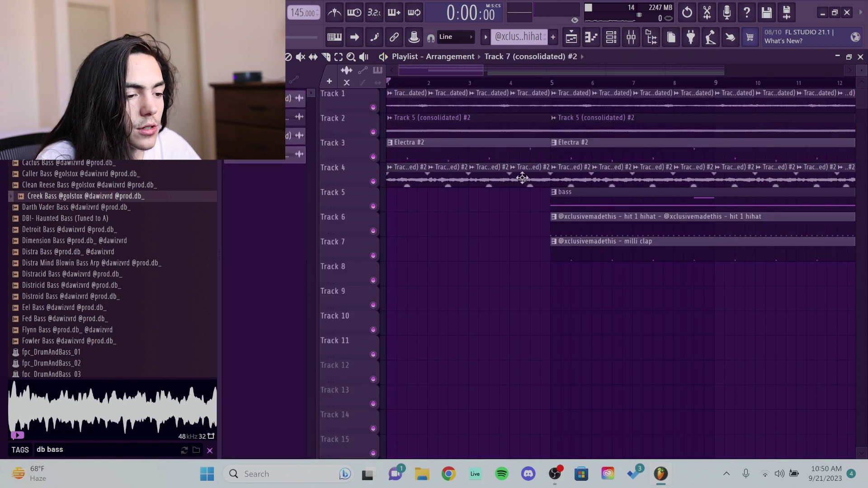
- Delete the track 4 clips in bars 2 to 4 and reverse a unique copy of the clip in bar 1
right_click(447, 170)
right_click(489, 176)
right_click(517, 185)
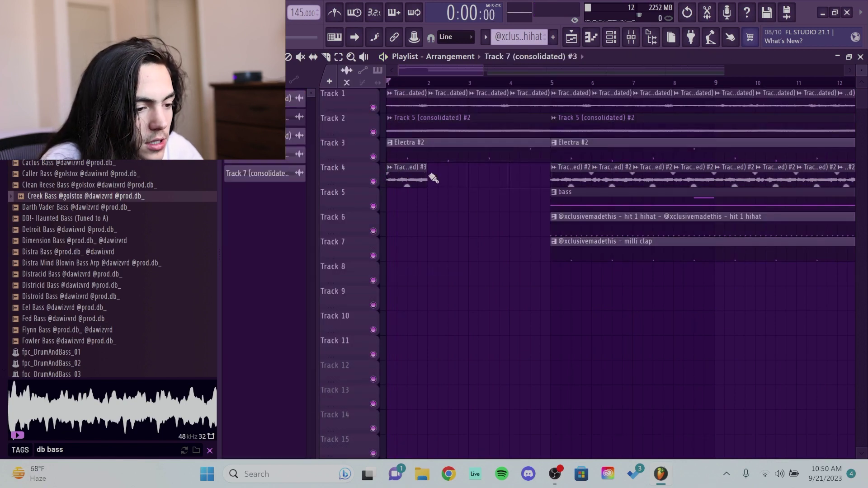
double_click(398, 170)
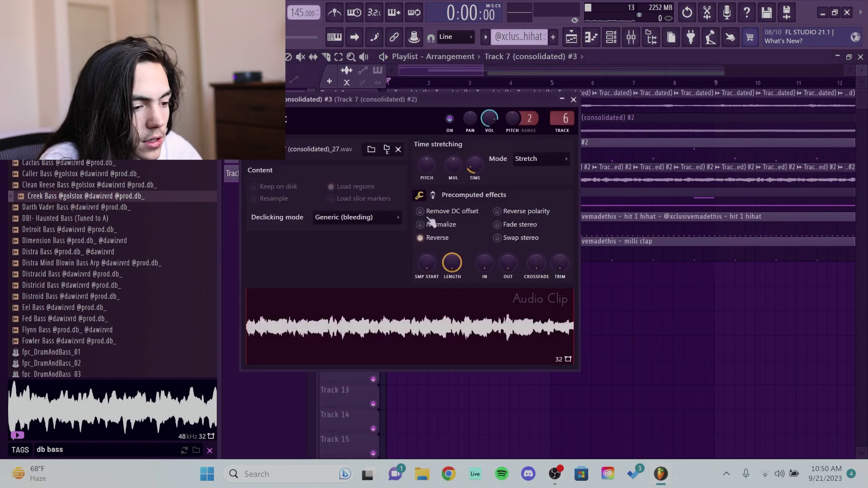
click(574, 99)
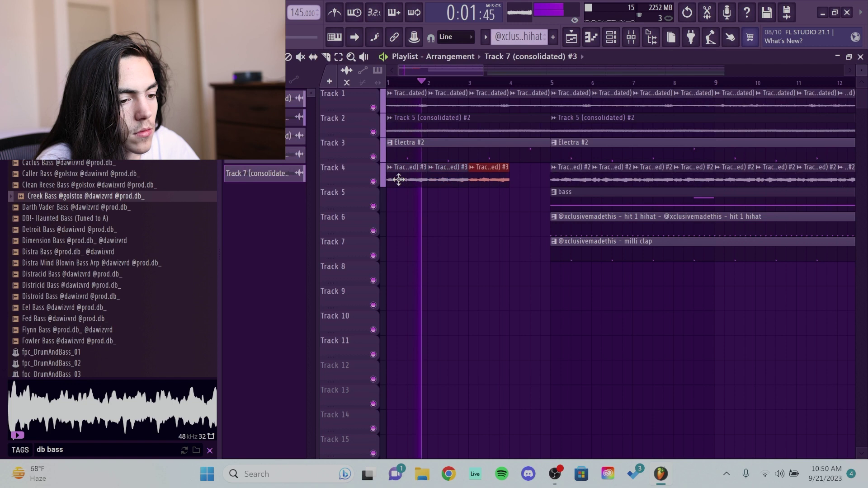
- Play the intro with the reversed track 4 clips and remove the Electra #2 clip from its four bars
scroll(430, 186, down, 2)
scroll(433, 193, down, 2)
key(space)
scroll(415, 158, down, 2)
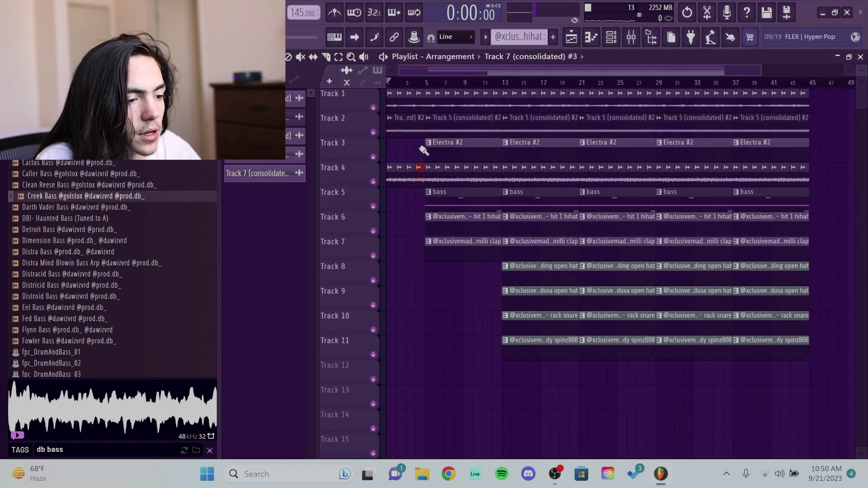
- Replay the intro and delete the Track 5 (consolidated) #2 clips from bar 13 onward on track 2
key(space)
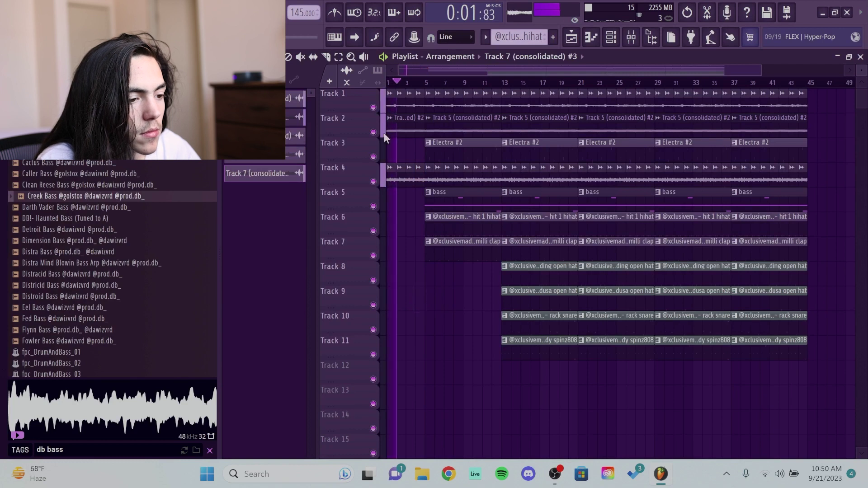
scroll(384, 132, up, 4)
key(space)
right_click(511, 131)
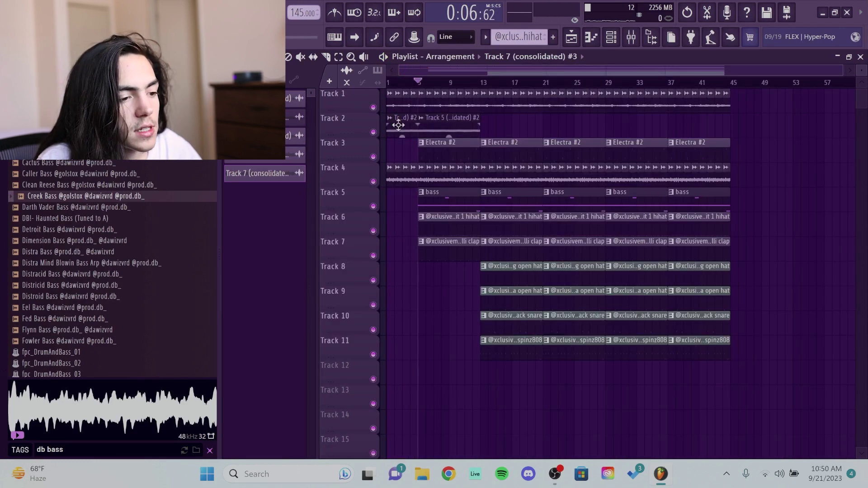
- Chop the Track 2 (consolidated) clip into half-bar slices with volume fade-ins and consolidate track 2 into one audio clip
double_click(399, 126)
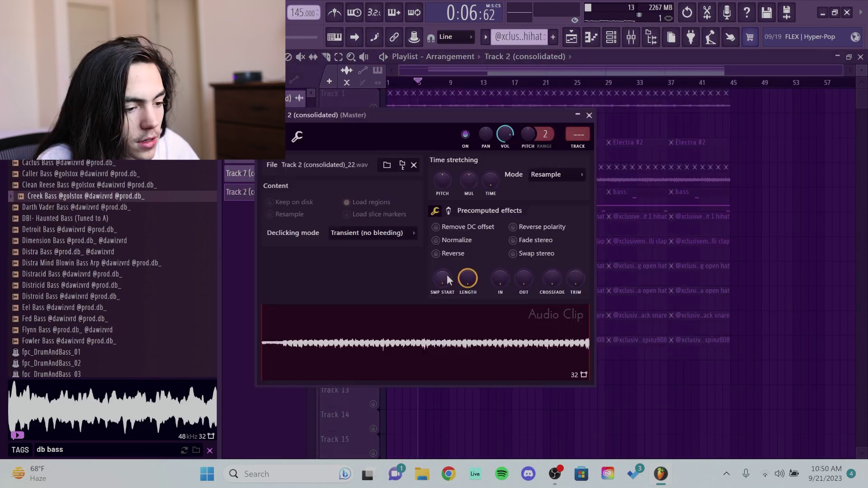
click(589, 115)
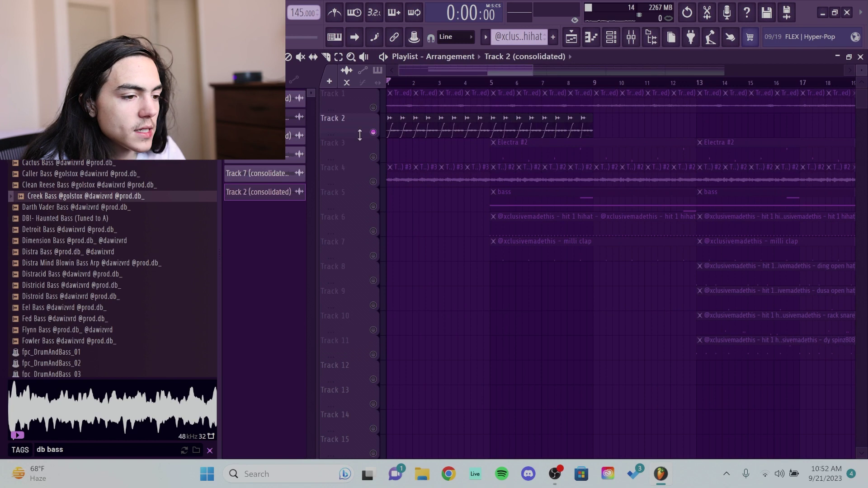
right_click(355, 132)
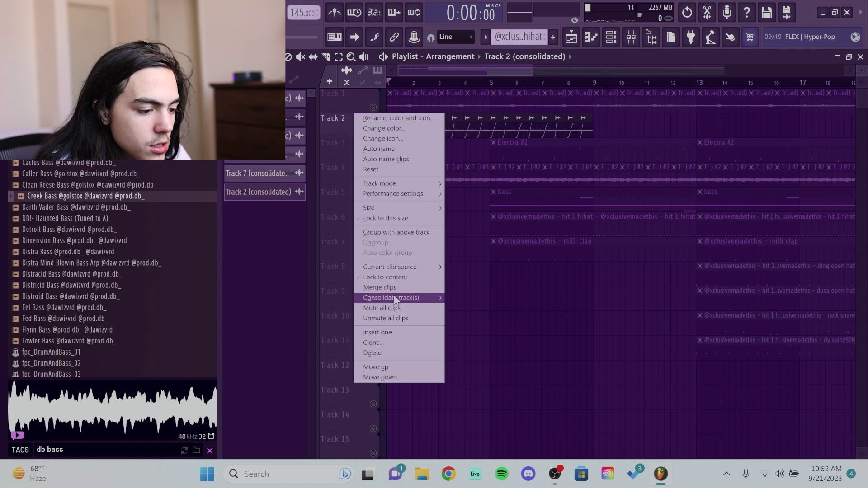
click(491, 308)
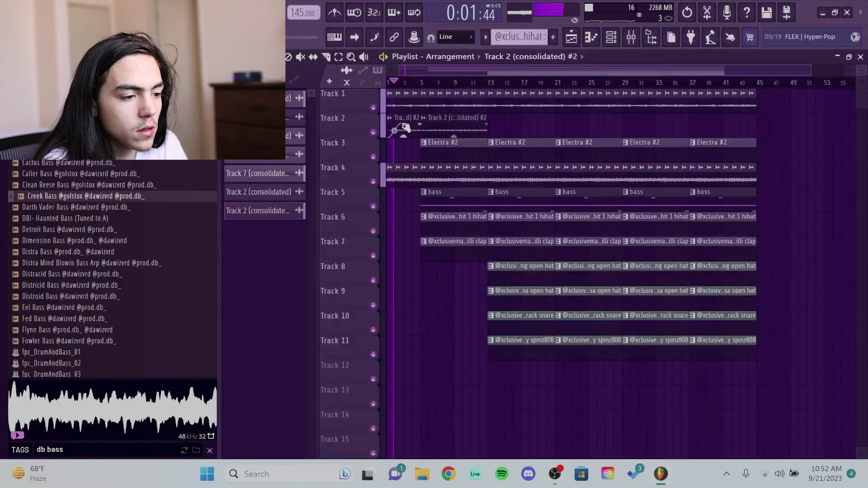
- Play the intro with track 2's rising fade-in, opening the project's Save as dialog and dismissing it
key(space)
scroll(447, 126, up, 4)
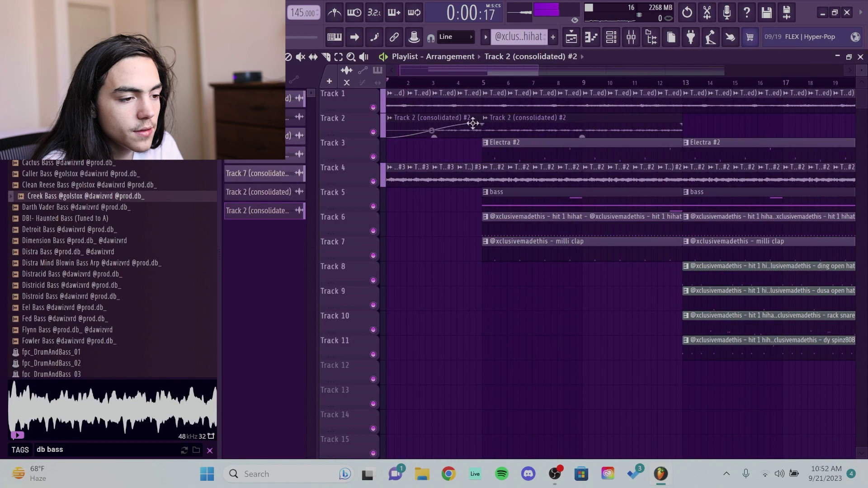
scroll(474, 124, down, 4)
key(ctrl+s)
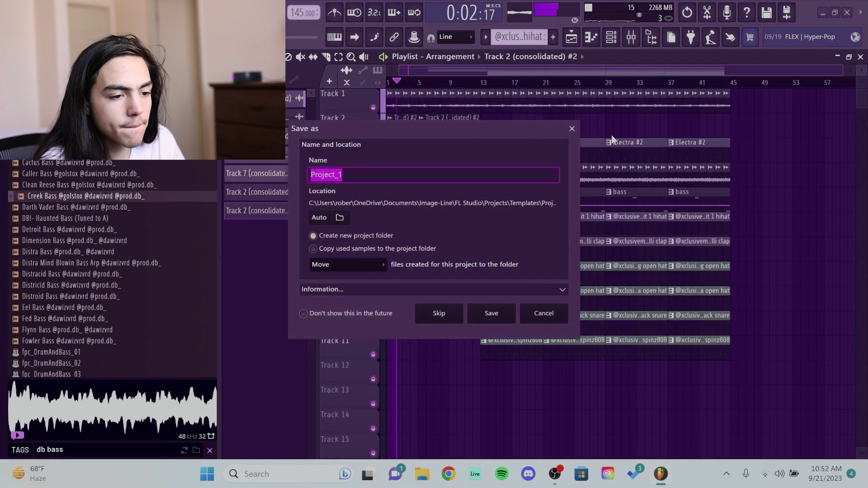
click(572, 128)
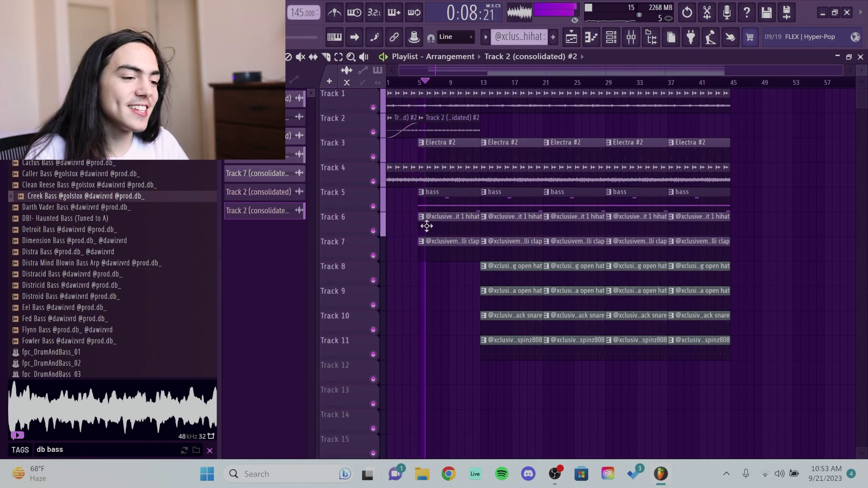
- Stop playback and delete the bass clips from bar 13 onward on track 5
key(space)
scroll(541, 128, up, 5)
scroll(541, 128, down, 1)
scroll(541, 127, down, 2)
scroll(542, 136, up, 3)
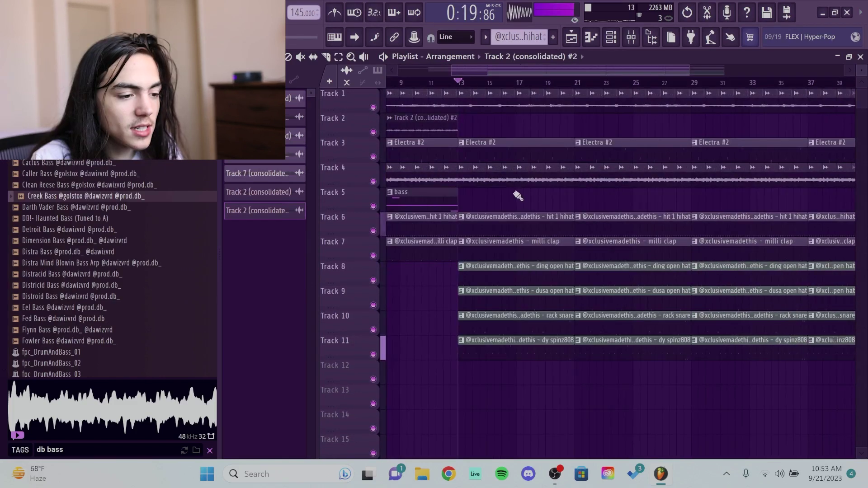
scroll(484, 194, up, 4)
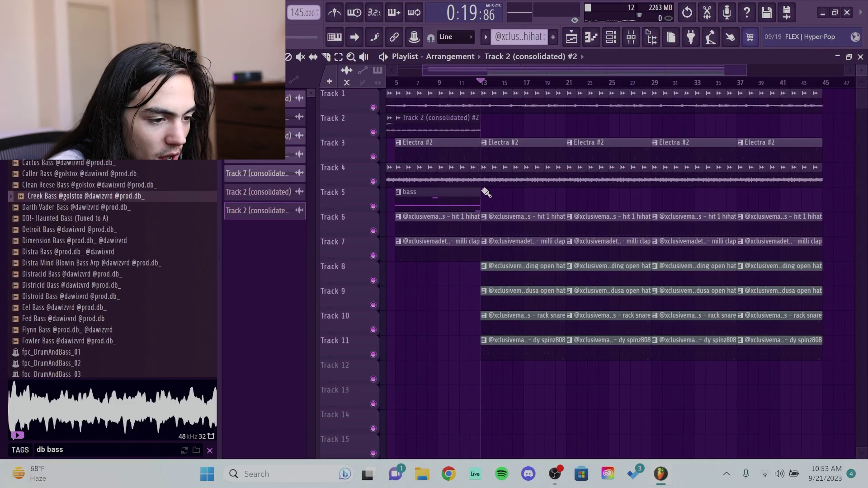
- Fill bars 13 to 20 on track 4 with the reversed Track 7 (consolidated) #3 clip and undo the last clip deletion
click(474, 154)
scroll(402, 176, left, 3)
scroll(672, 177, down, 1)
scroll(672, 178, down, 1)
right_click(691, 178)
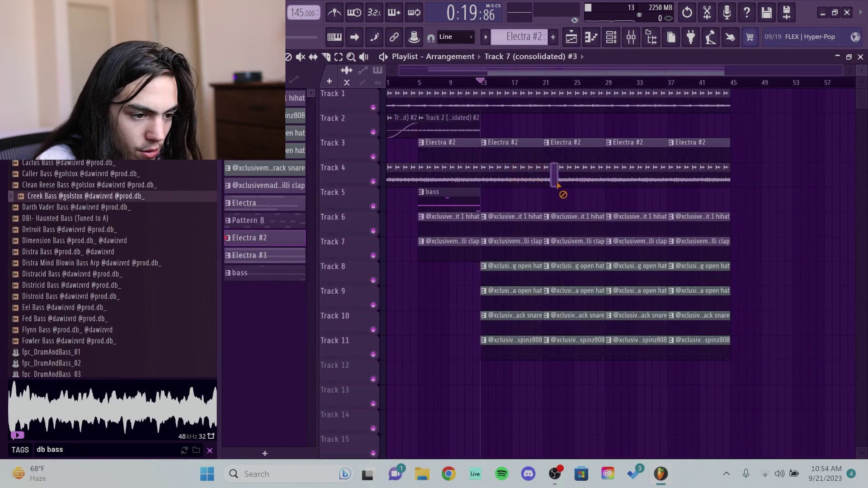
key(ctrl+z)
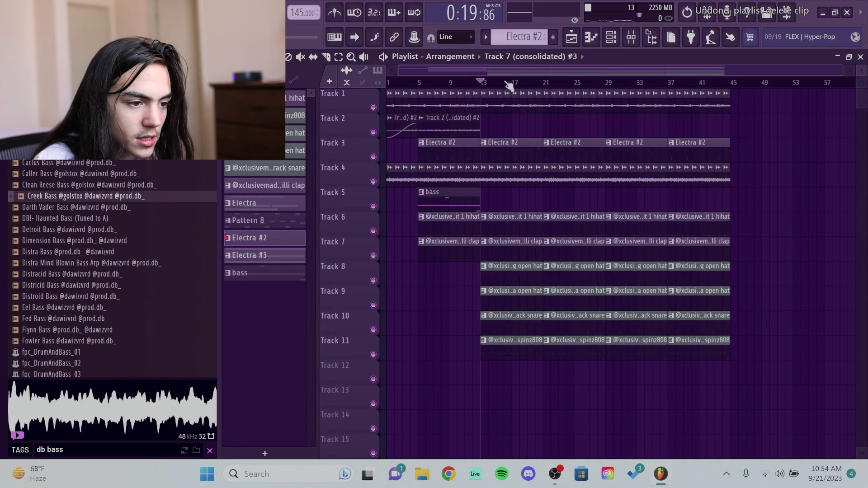
- Play the section from bar 13 and turn the Electra #2 clip at bar 21 into a unique pattern
key(space)
scroll(497, 145, up, 4)
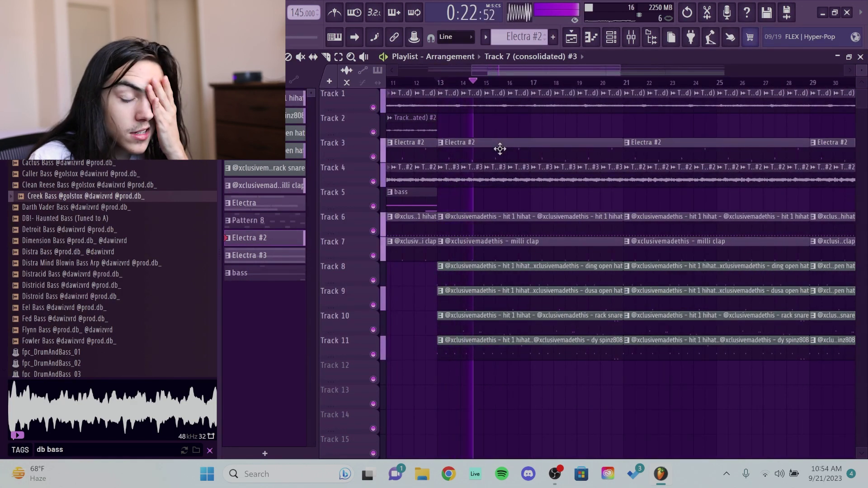
key(space)
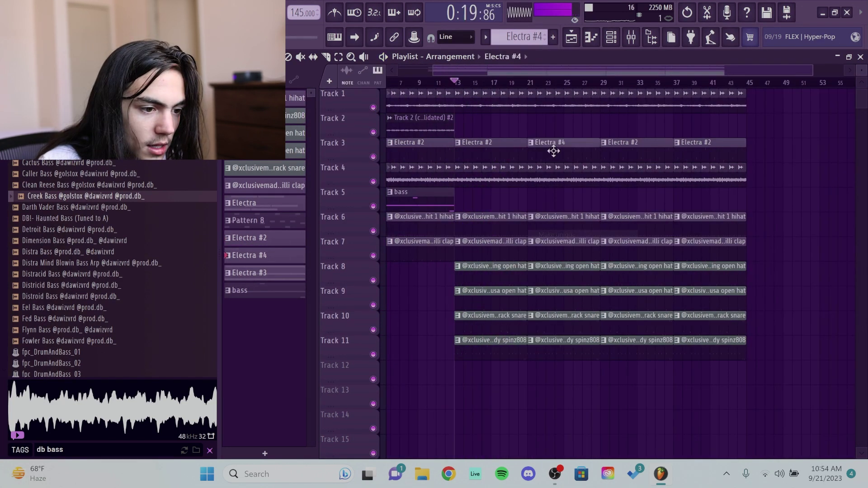
- Open the Electra #4 pattern from the clip at bar 21 and place the same pattern at bar 37 on track 3
double_click(553, 144)
click(571, 37)
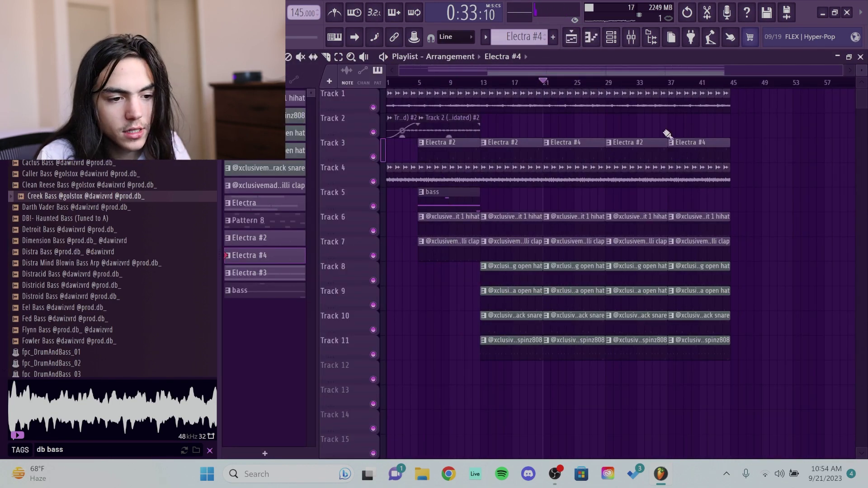
scroll(536, 281, up, 3)
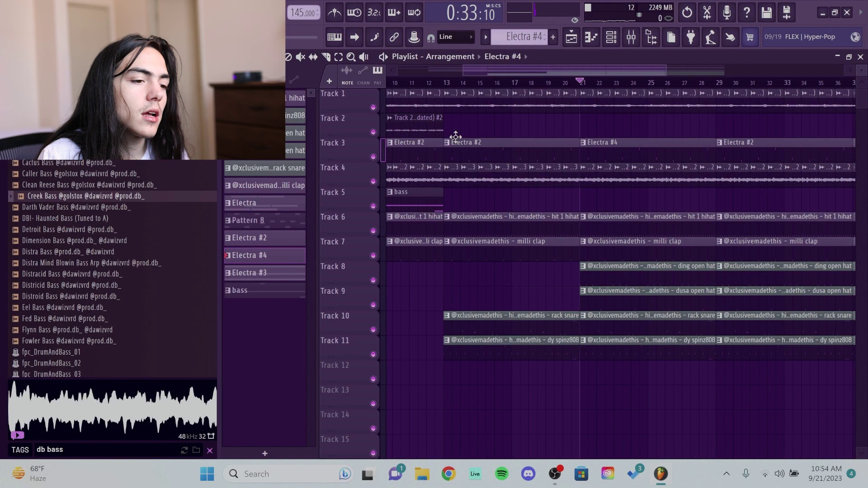
- Add rolls pitched above and below C5 to the hit 1 hihat pattern and repeat them across its eight bars
double_click(537, 217)
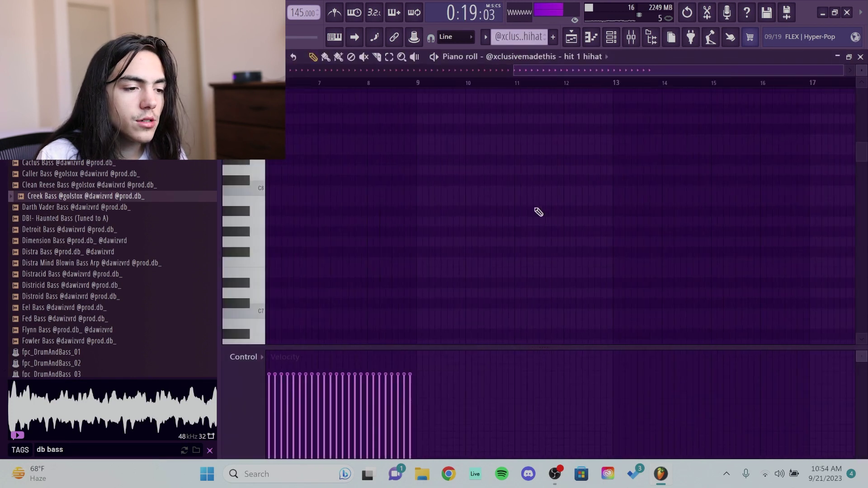
scroll(478, 244, down, 8)
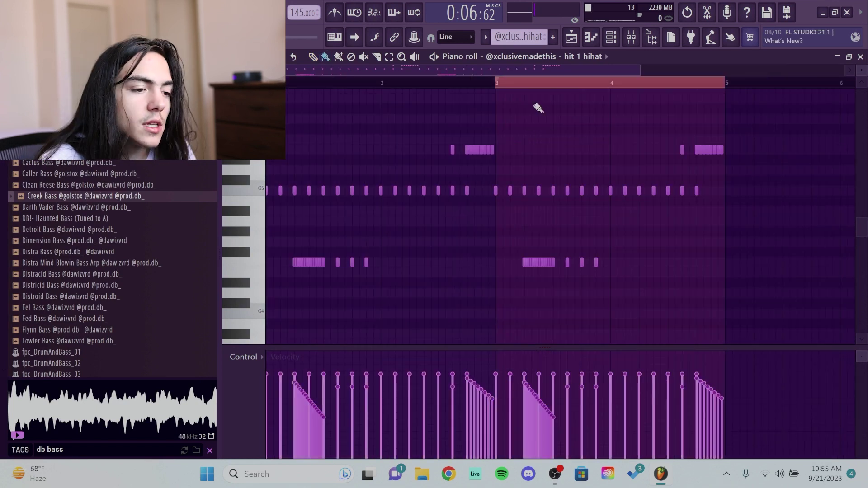
scroll(534, 104, down, 1)
ctrl+click(509, 88)
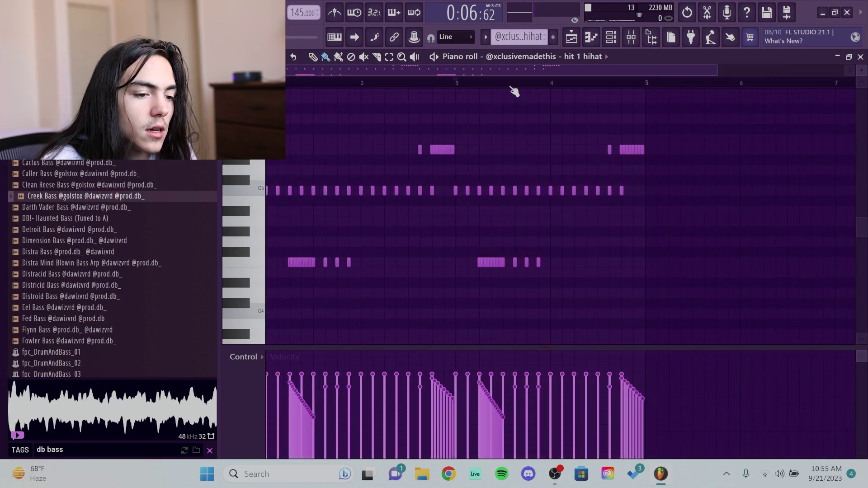
right_click(632, 149)
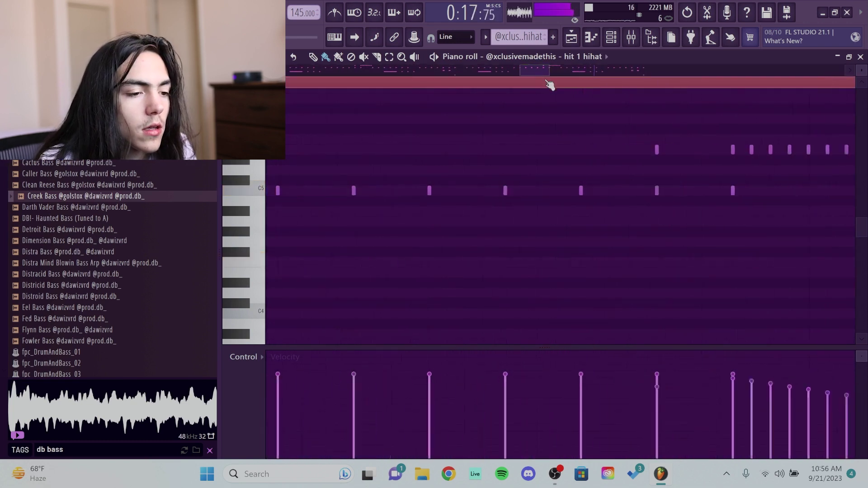
scroll(548, 83, up, 1)
scroll(560, 108, down, 4)
key(space)
key(F5)
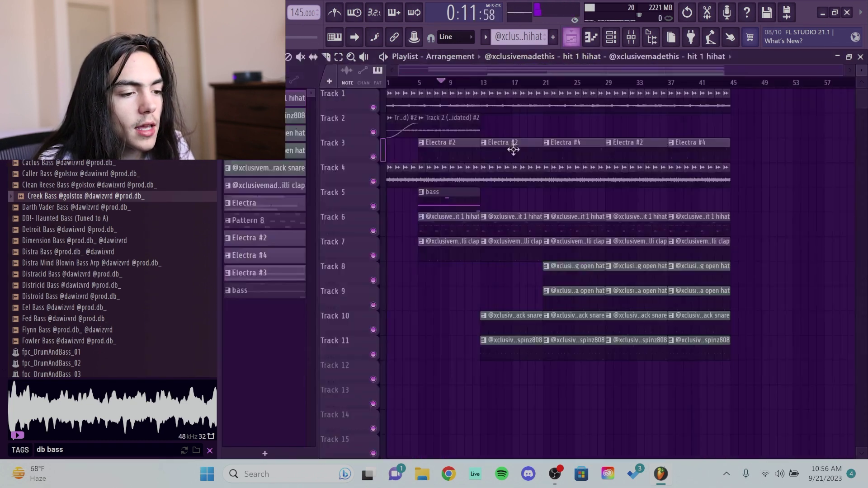
- Slice the hit 1 hihat and milli clap clips halfway through bar 12 and remove their ends before bar 13
click(482, 82)
key(space)
scroll(480, 186, up, 4)
key(space)
key(space)
key(c)
drag(479, 210, 479, 265)
key(p)
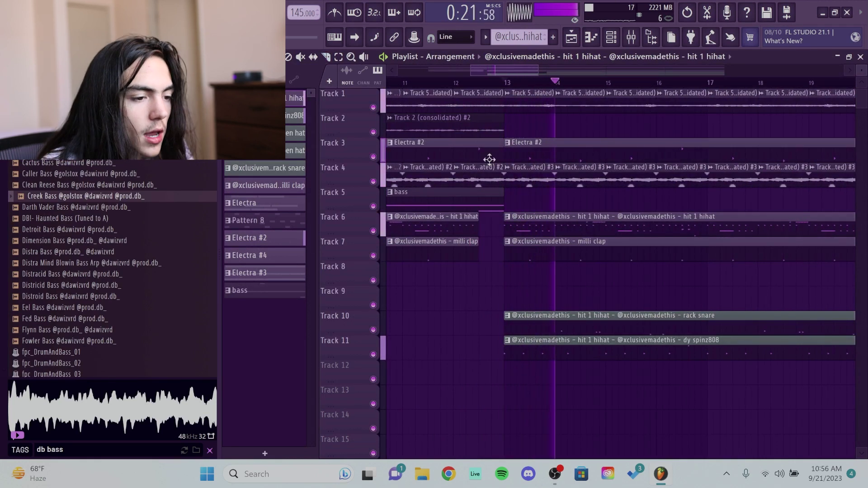
- Listen to the transition into bar 13 and examine the dy spinz808 pattern's notes in the piano roll
key(space)
scroll(500, 135, down, 4)
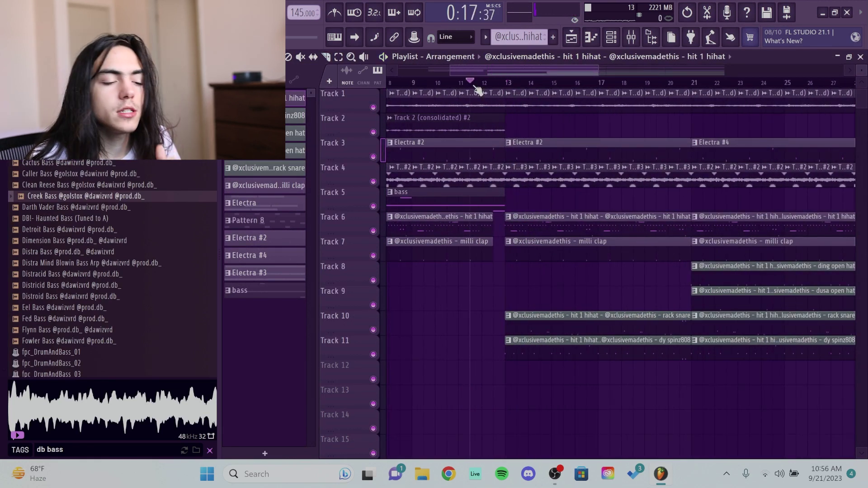
scroll(500, 246, up, 3)
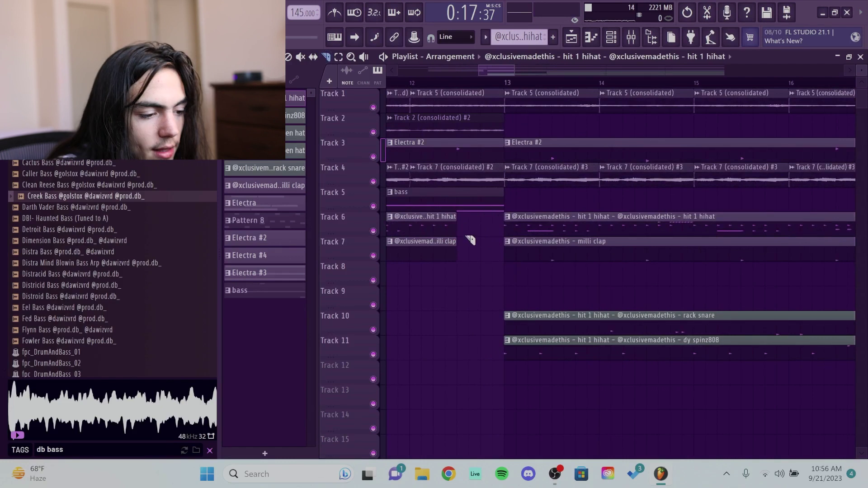
key(space)
scroll(447, 95, down, 2)
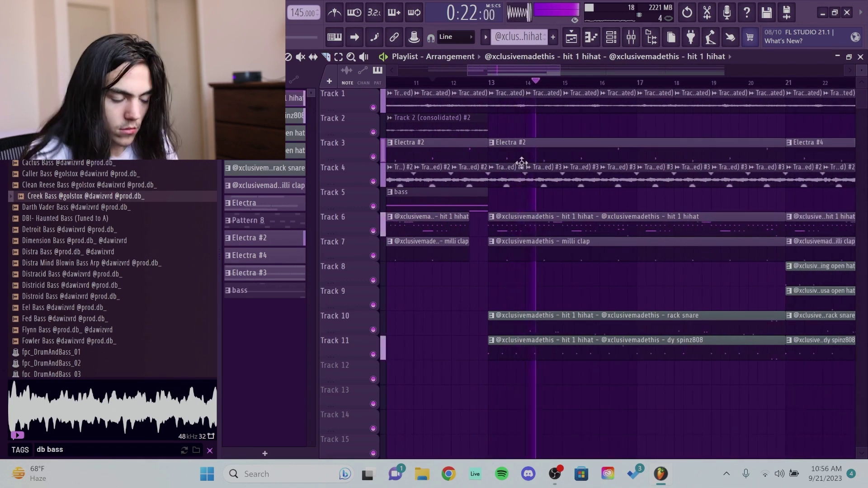
scroll(513, 196, down, 5)
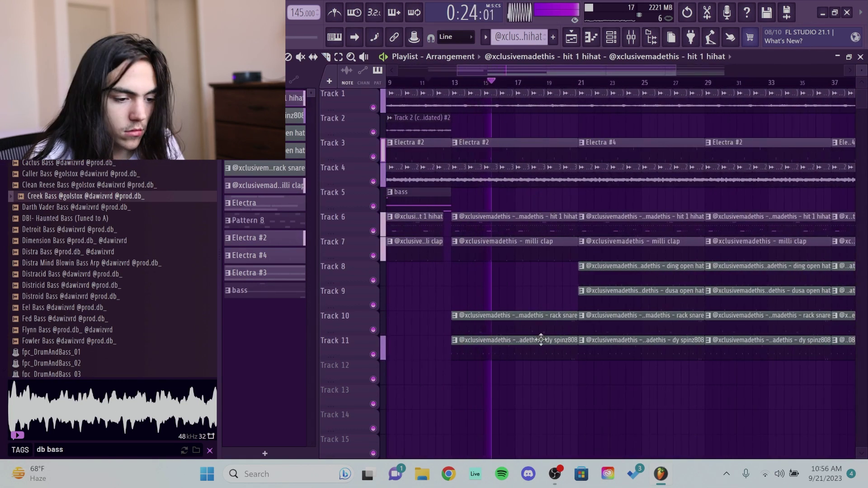
double_click(542, 340)
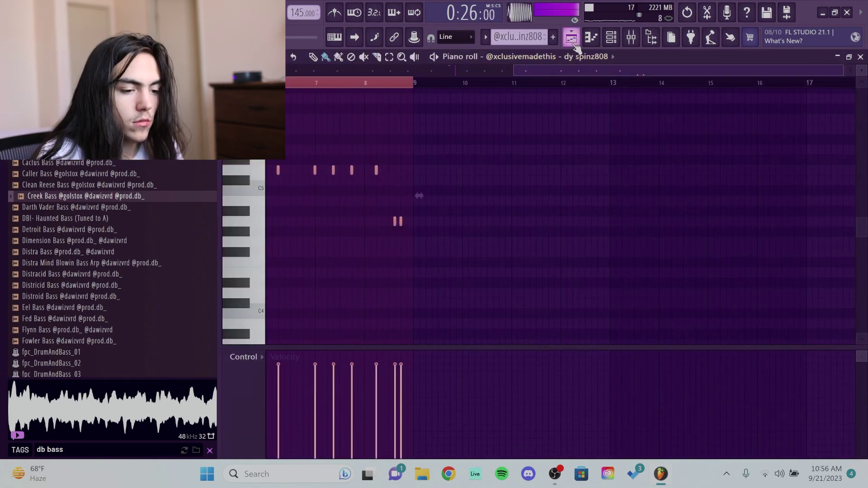
click(574, 41)
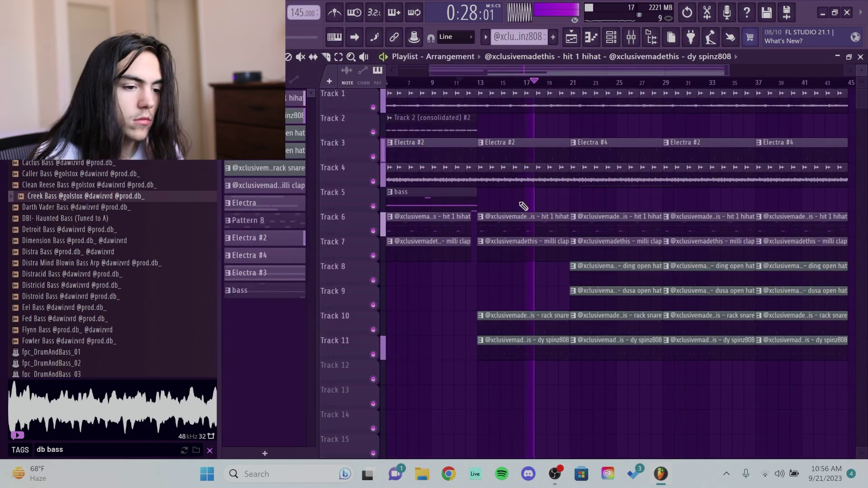
- Clear the drum clips on tracks 6 to 11 across bars 29 and 30, and the open hats until bar 37
scroll(571, 203, up, 2)
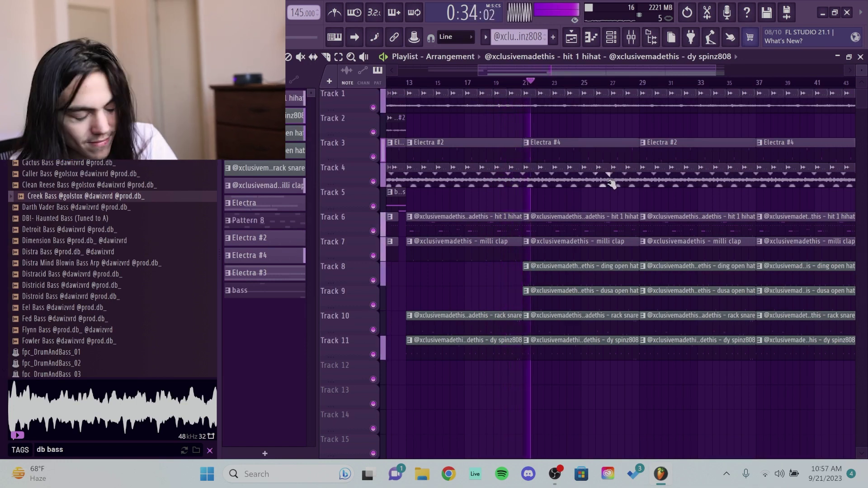
scroll(597, 190, down, 3)
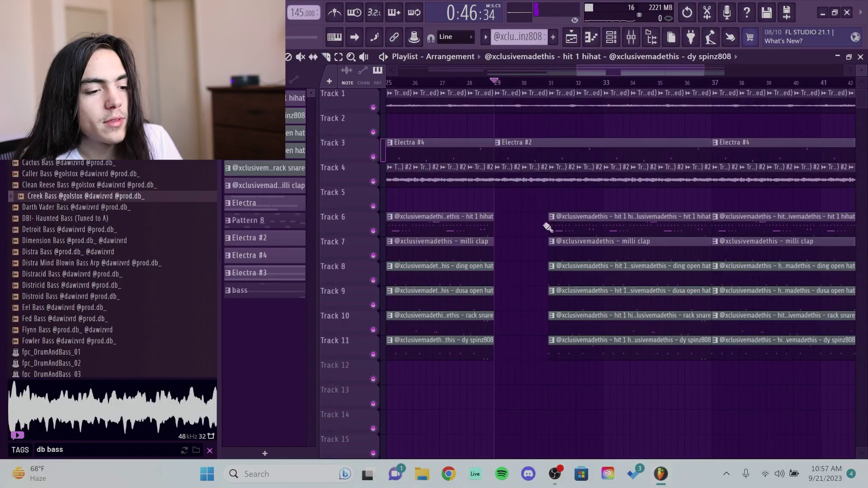
scroll(574, 249, down, 3)
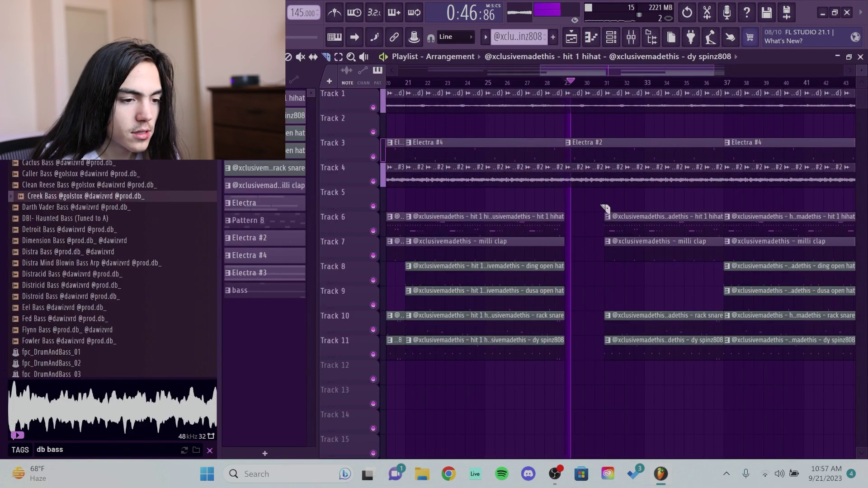
scroll(584, 177, down, 2)
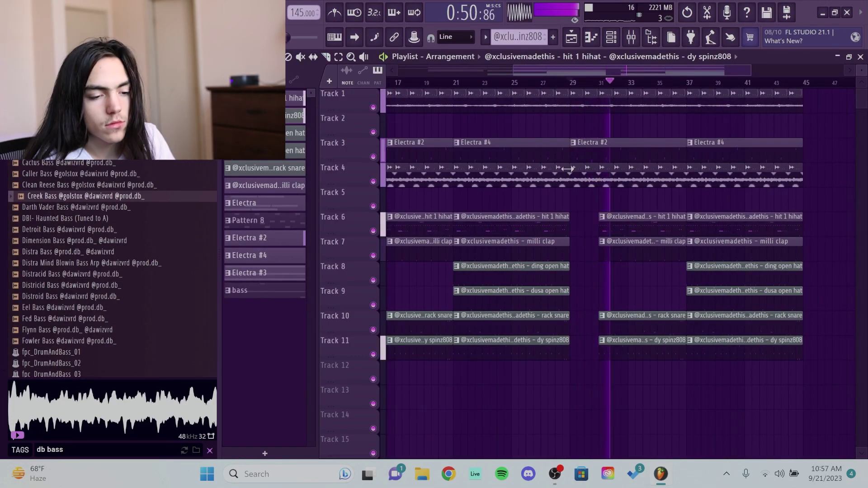
key(space)
- Delete the Track 7 (consolidated) #2 clips on track 4 from bar 31 to the end of the arrangement
scroll(574, 190, down, 4)
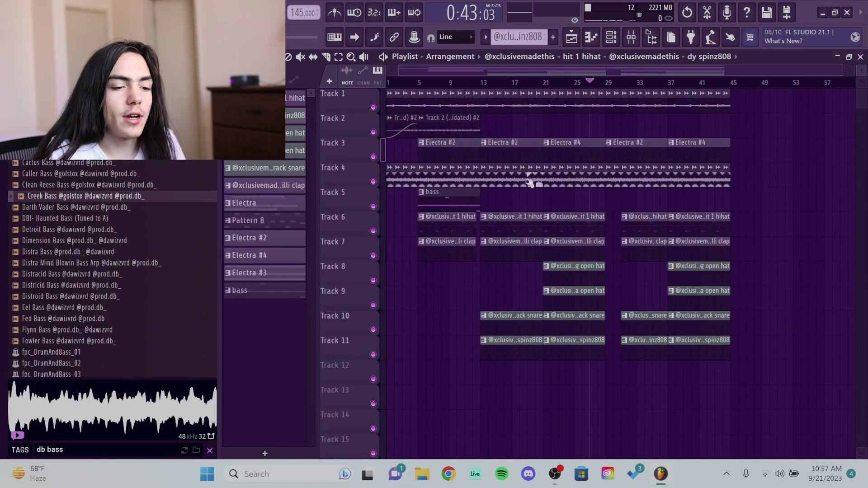
scroll(531, 181, up, 5)
scroll(556, 176, down, 1)
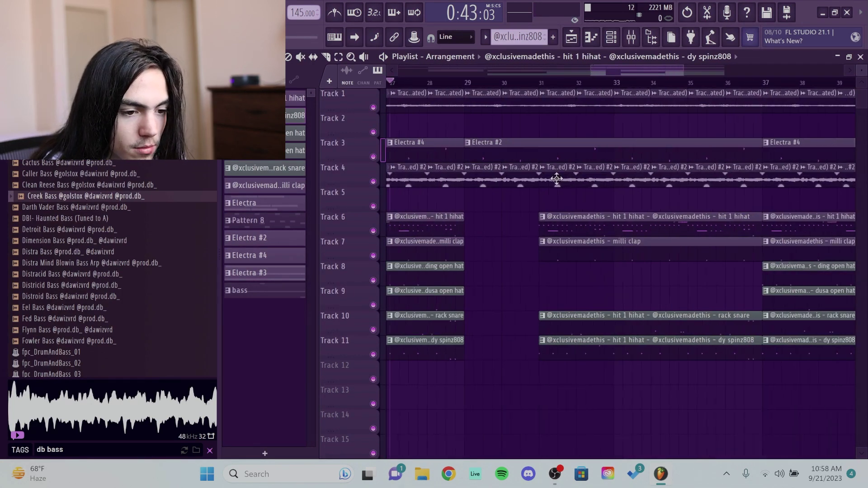
right_click(556, 178)
scroll(623, 185, down, 3)
scroll(621, 186, down, 3)
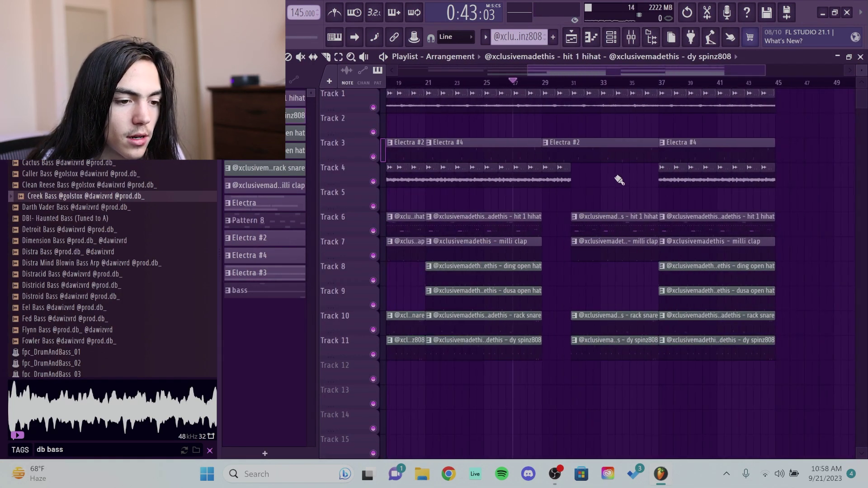
right_click(651, 181)
- Copy the Track 7 (consolidated) #3 clips from bars 13 to 20 to bar 37 on track 4
scroll(494, 178, up, 2)
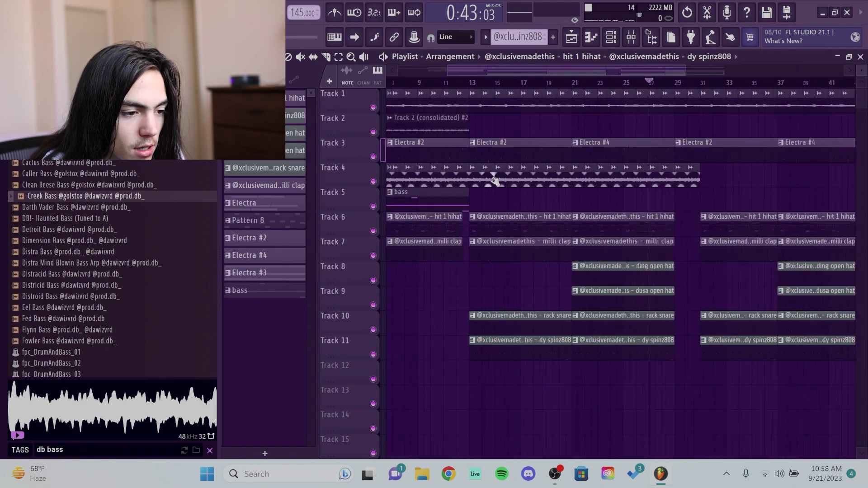
drag(472, 181, 857, 183)
scroll(648, 188, down, 2)
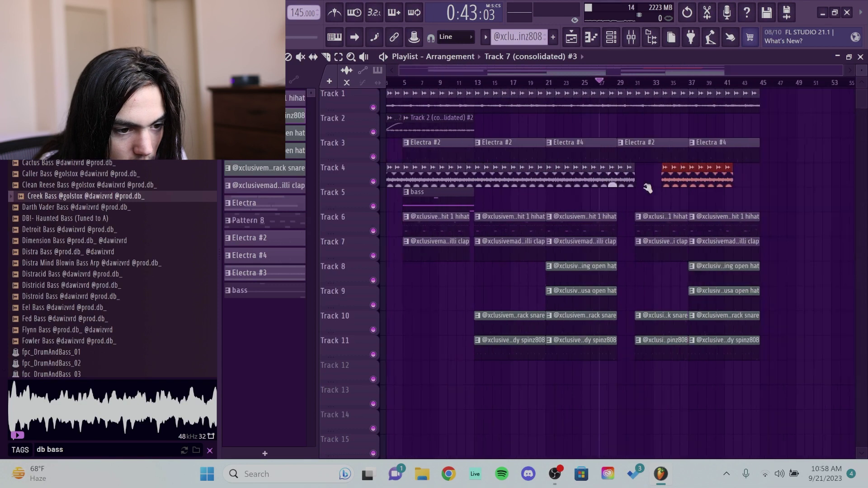
scroll(648, 187, up, 3)
drag(588, 178, 638, 178)
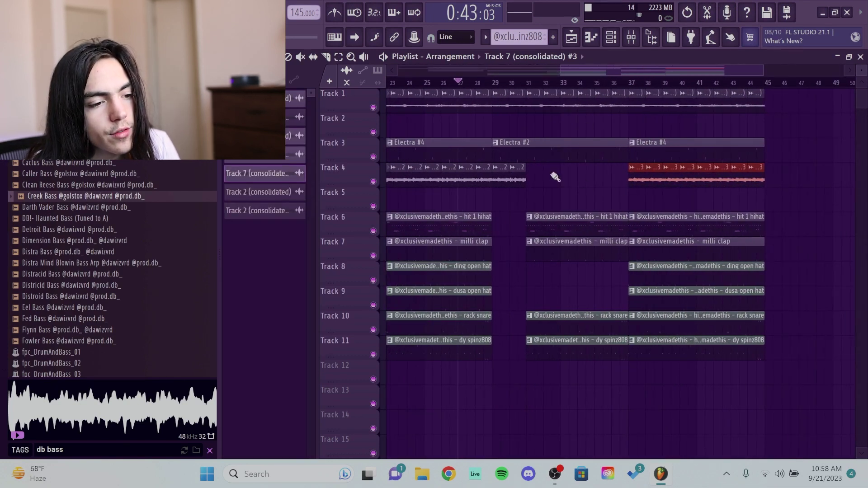
- Remove the Electra #2 clip at bar 29 on track 3, keeping an Electra #4 clip at bar 37
right_click(659, 142)
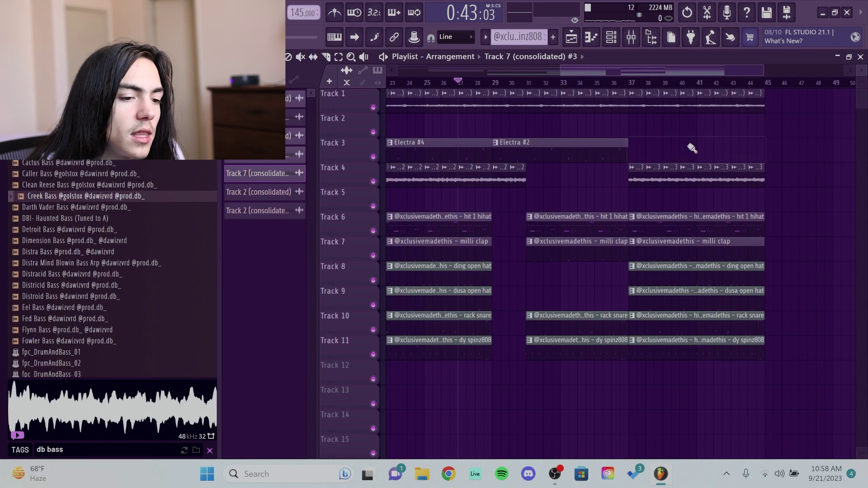
scroll(676, 145, down, 4)
drag(630, 151, 714, 150)
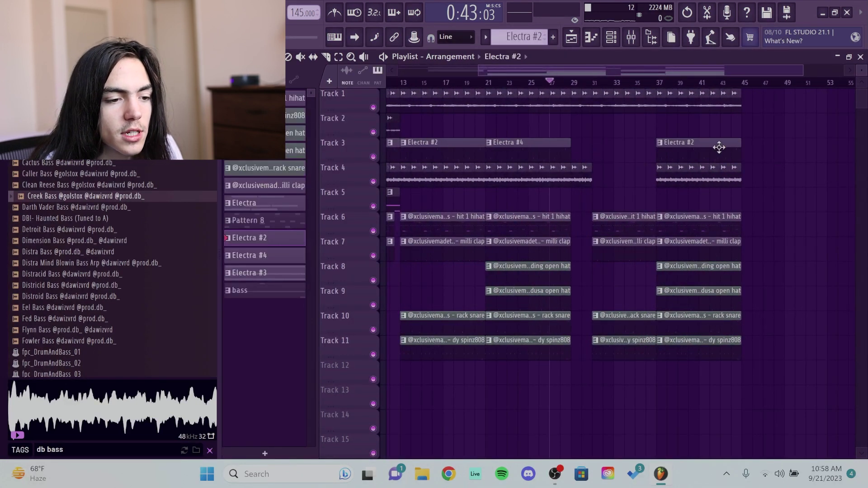
scroll(632, 136, down, 2)
right_click(698, 146)
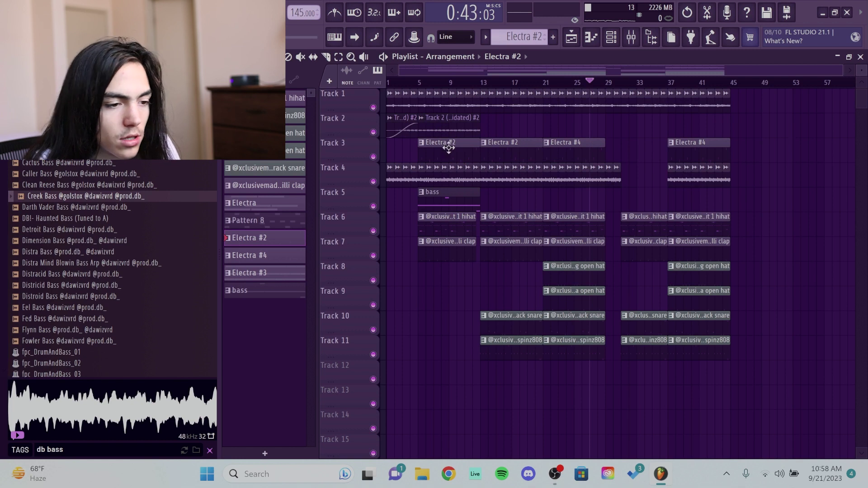
- Audition tracks 1 and 2 in solo from bar 5 and place Track 2 (consolidated) #2 at bar 29 on track 2
scroll(423, 122, up, 2)
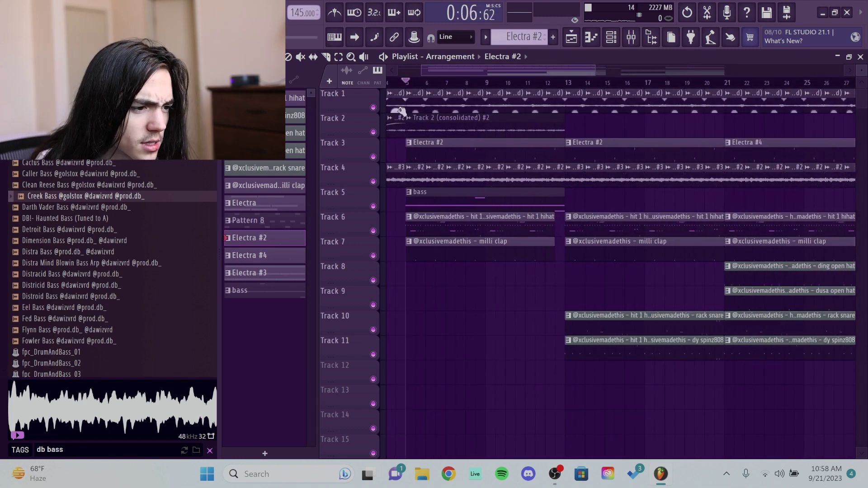
key(space)
right_click(378, 111)
right_click(375, 132)
right_click(374, 132)
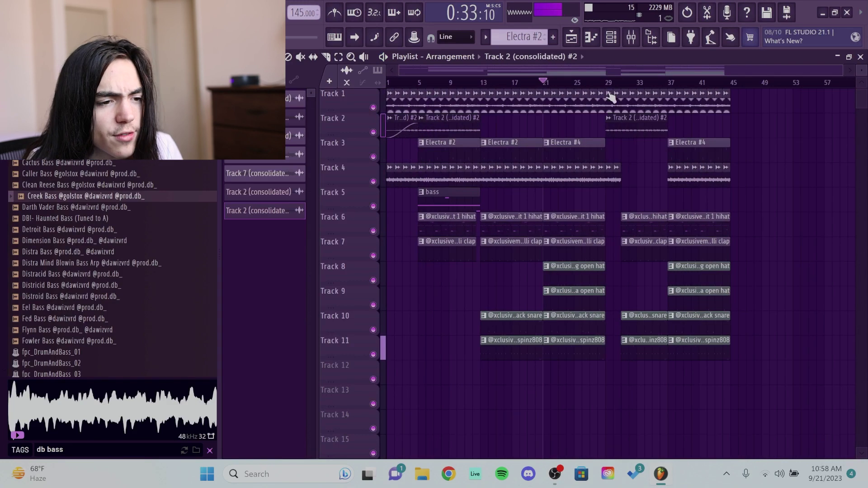
- Trim the start of the second Track 2 (consolidated) #2 clip to bar 31 and play the section from bar 29
click(606, 84)
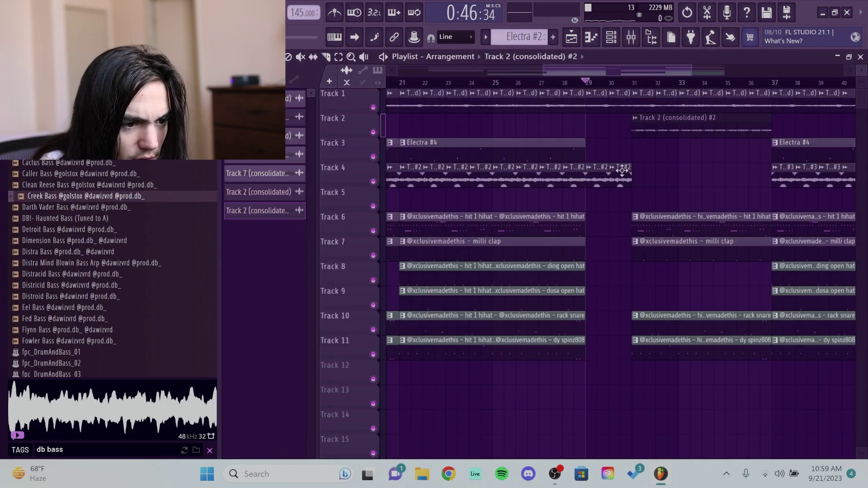
scroll(653, 161, down, 3)
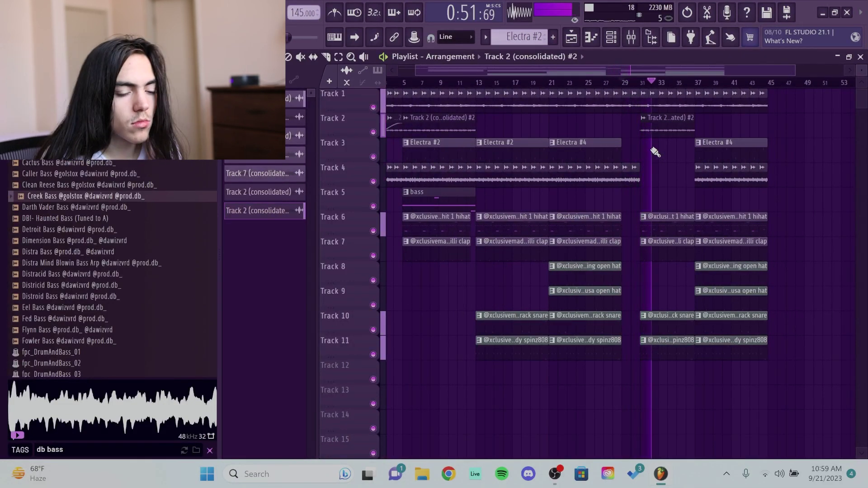
key(space)
scroll(552, 126, down, 1)
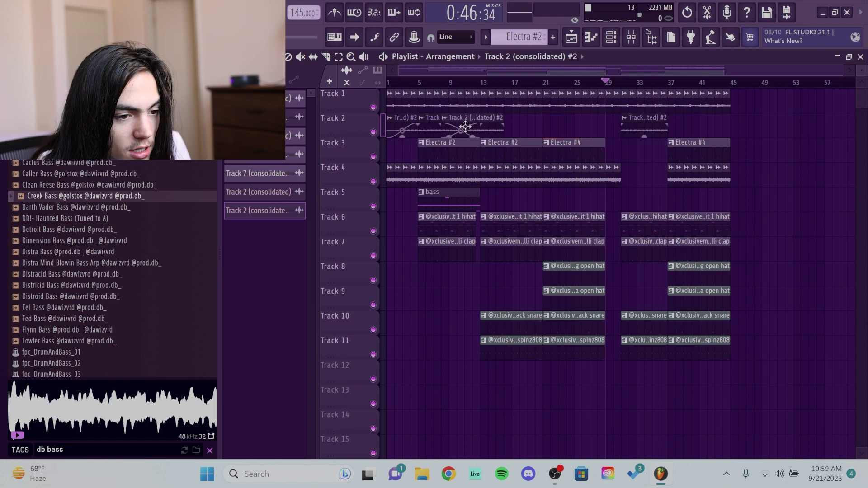
- Copy Track 2 (consolidated) #2 to bar 37 on track 2 as a unique clip with Stretch mode and a lower pitch
drag(465, 126, 696, 120)
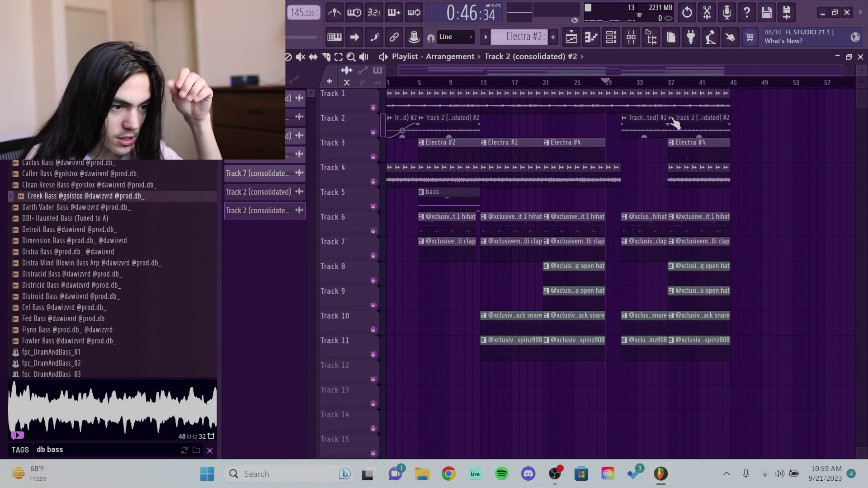
double_click(676, 123)
click(583, 208)
click(581, 238)
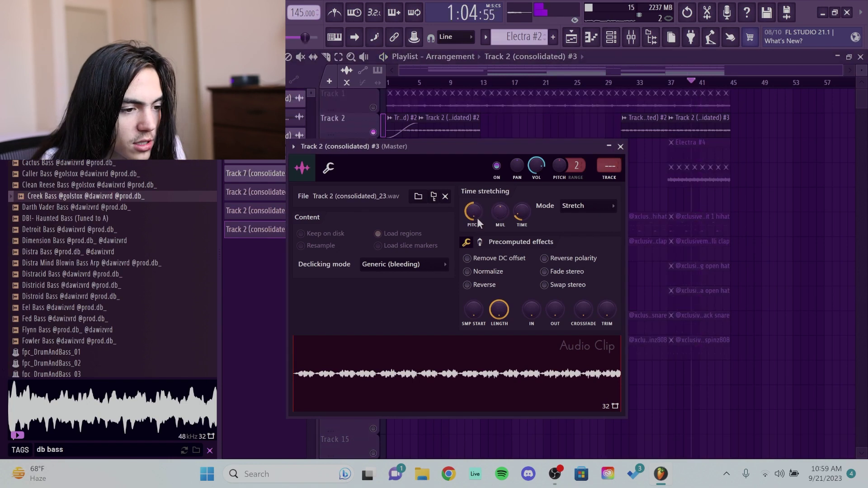
click(621, 147)
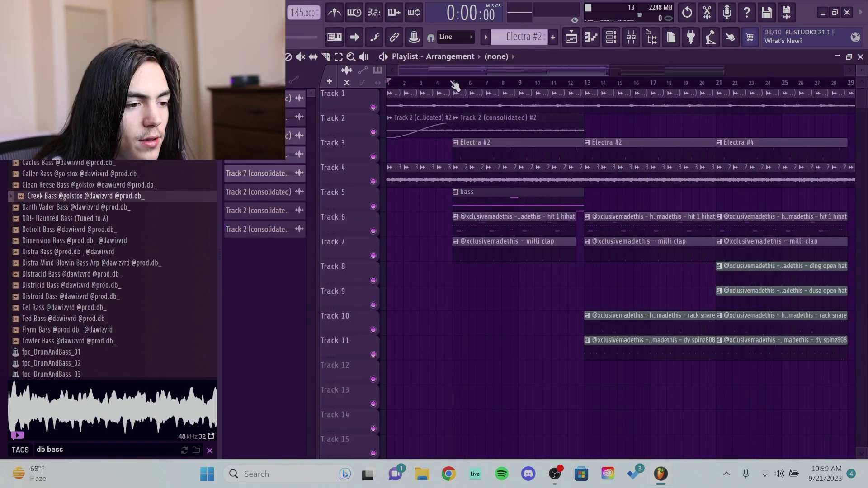
- Select bars 5 to 12 in the playlist and consolidate track 1 over that range into a WAV audio clip
drag(456, 86, 583, 84)
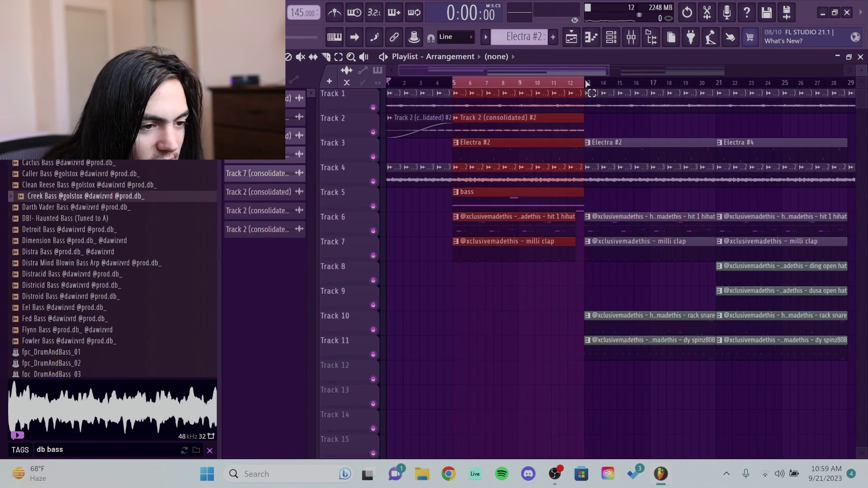
right_click(356, 92)
mouse_move(398, 273)
click(471, 273)
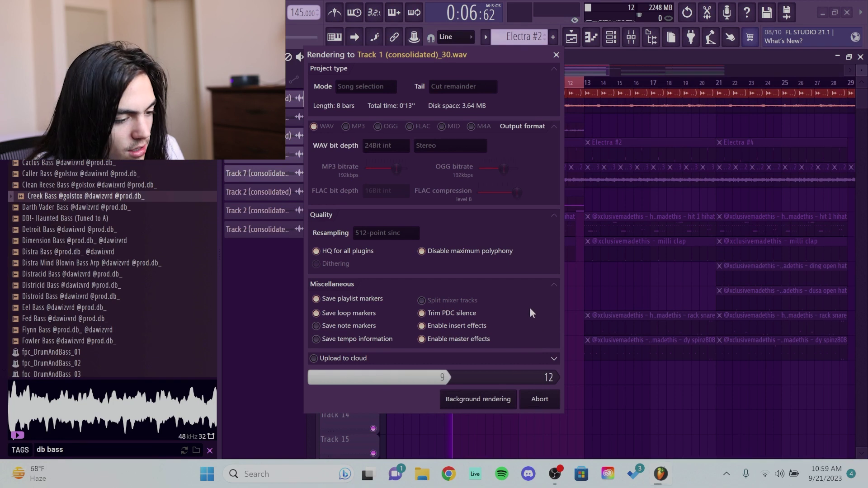
- Fill track 1 with Track 1 (consolidated) clips from bar 1 to bar 45 and make the bar 37 clip unique
scroll(447, 129, down, 3)
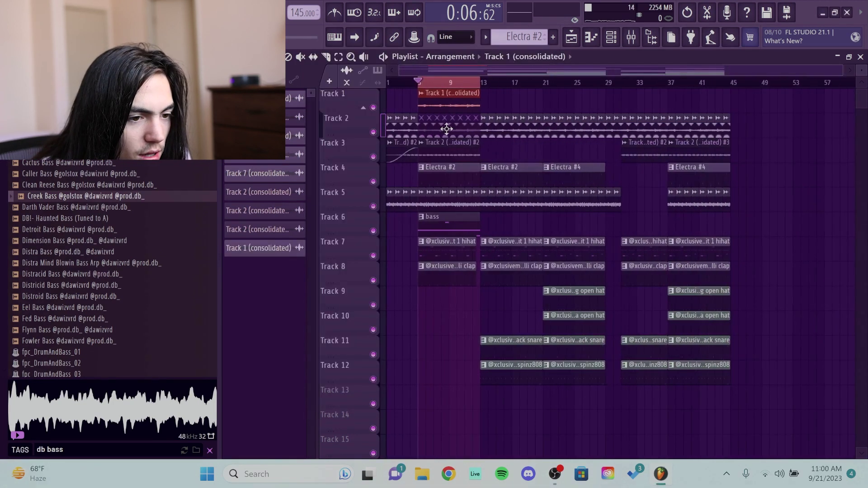
mouse_move(759, 136)
mouse_down()
mouse_move(401, 138)
mouse_move(644, 120)
mouse_move(442, 116)
mouse_up()
right_click(674, 101)
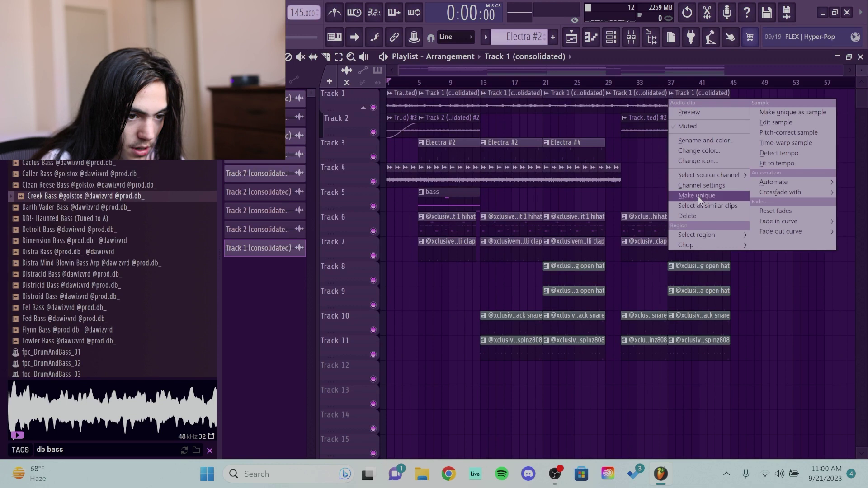
click(698, 196)
double_click(695, 123)
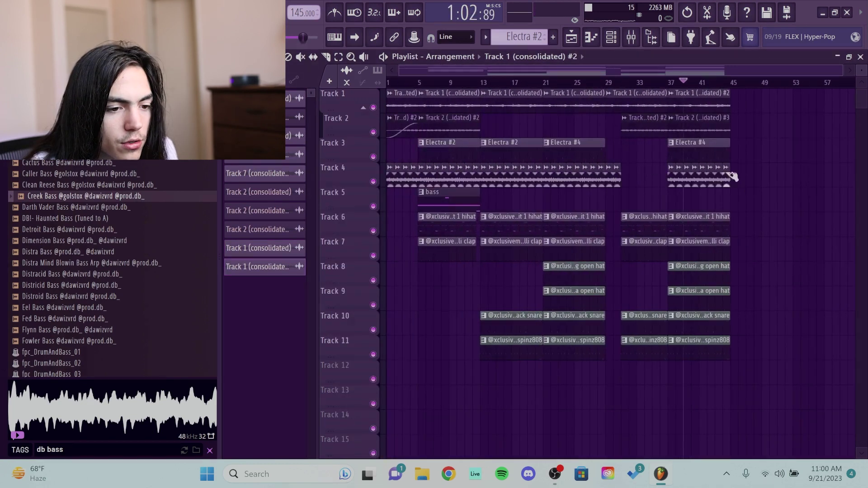
- Delete the track 4 audio clips from bars 37 to 44 and play the section
right_click(689, 179)
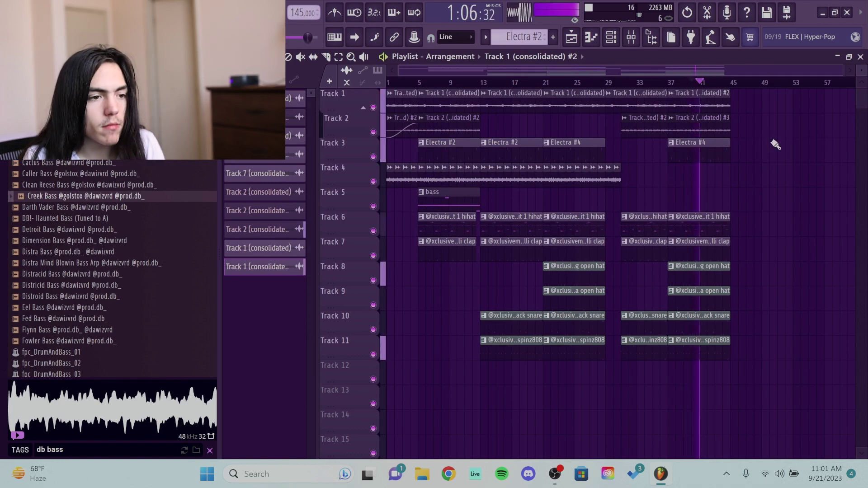
key(ctrl+s)
key(Escape)
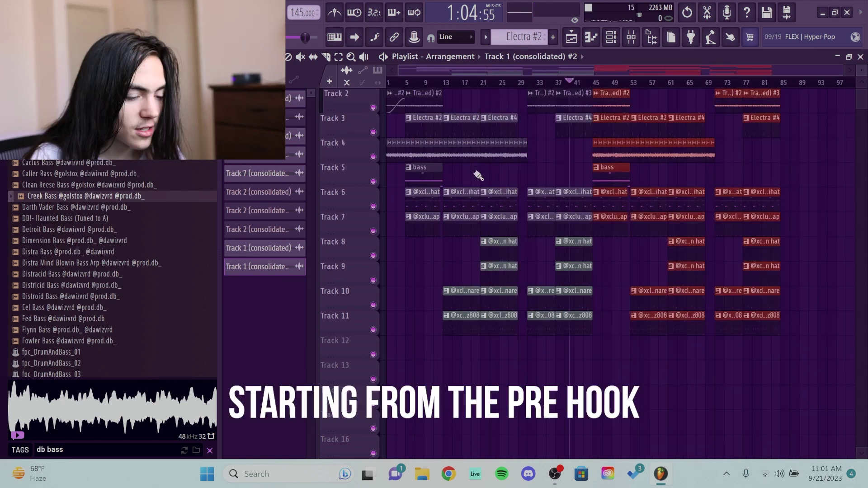
- Duplicate the section at bars 45 to 84 to bar 85 and delete the copied clips from bar 111 onward below track 1
key(ctrl+b)
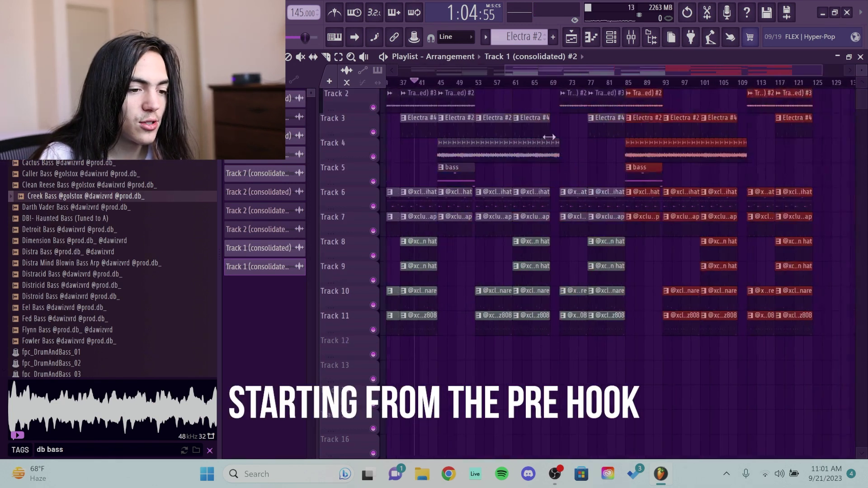
scroll(660, 167, down, 2)
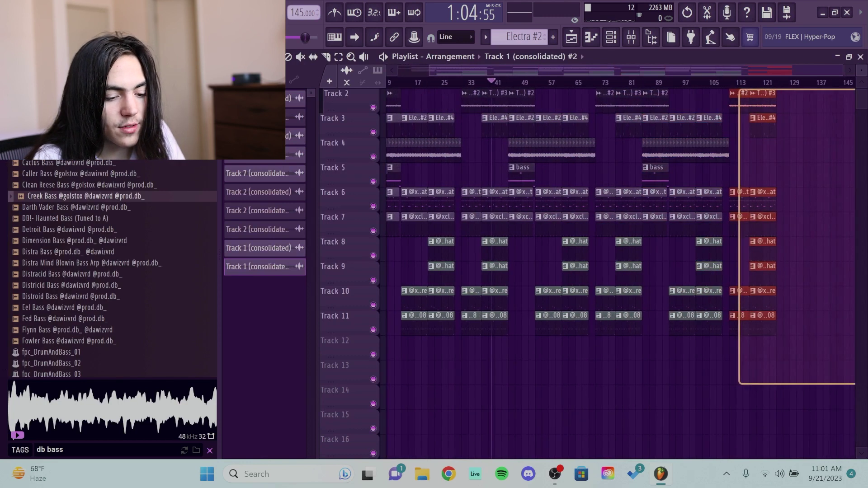
scroll(724, 154, down, 2)
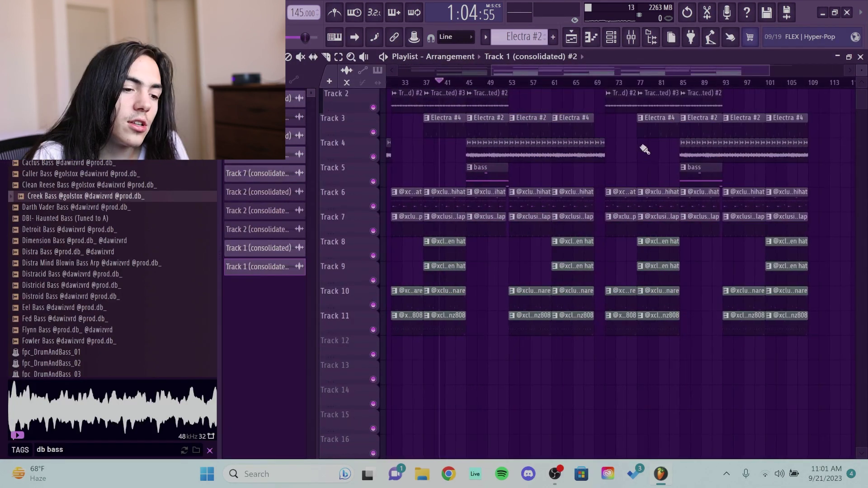
- Start the dy spinz808 part at bar 69 on track 11 and remove the ding open hat clip at bar 77
scroll(644, 147, up, 5)
scroll(599, 181, down, 1)
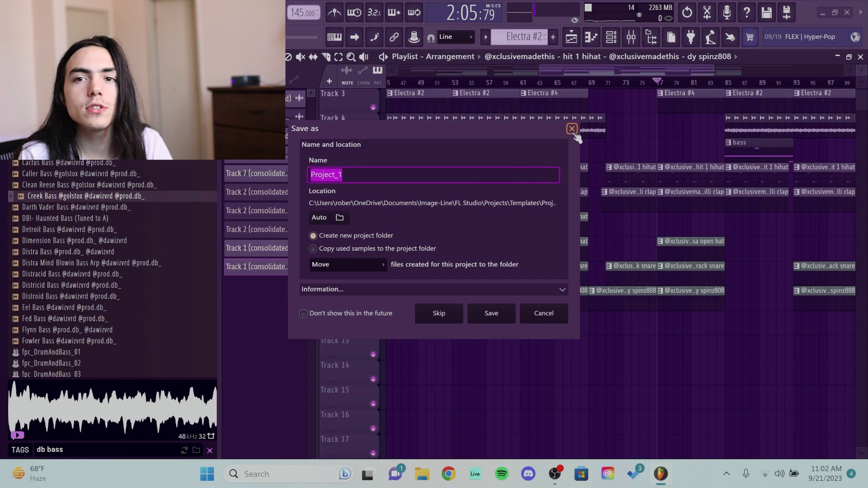
click(572, 128)
scroll(606, 217, up, 1)
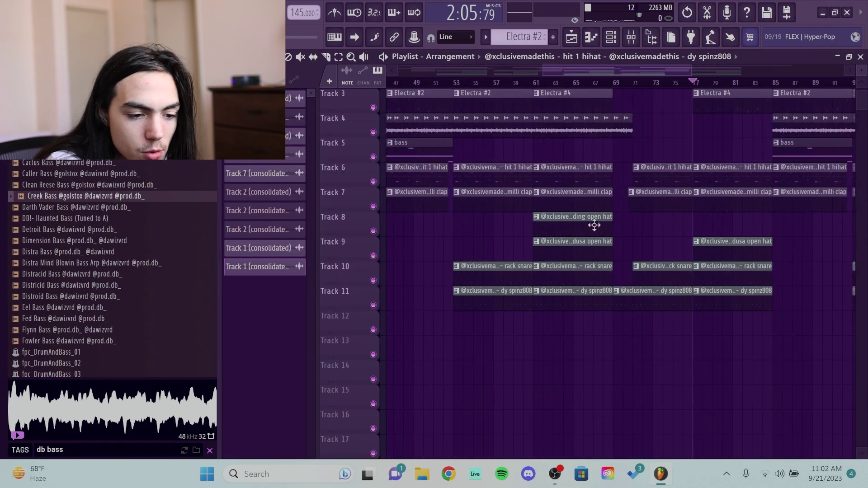
- Select the dusa open hat clip at bar 77, review the surrounding arrangement and play from bar 77
scroll(719, 259, down, 5)
scroll(630, 246, up, 6)
click(715, 243)
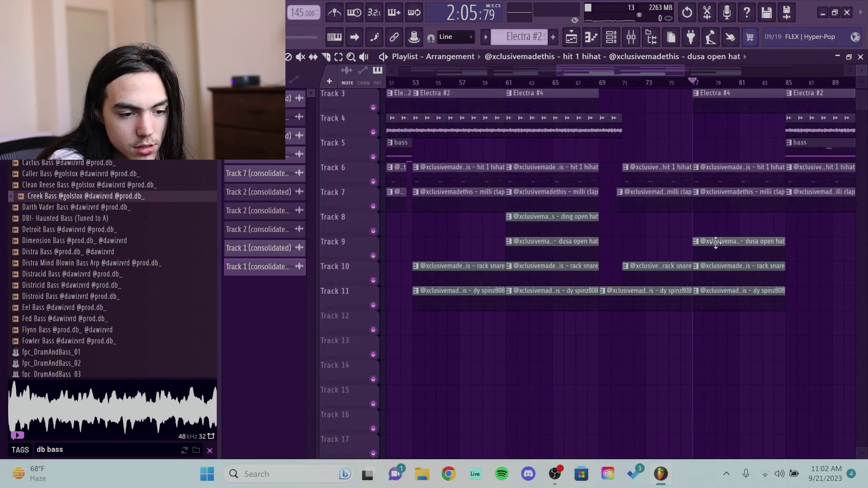
scroll(716, 243, down, 5)
scroll(760, 251, up, 5)
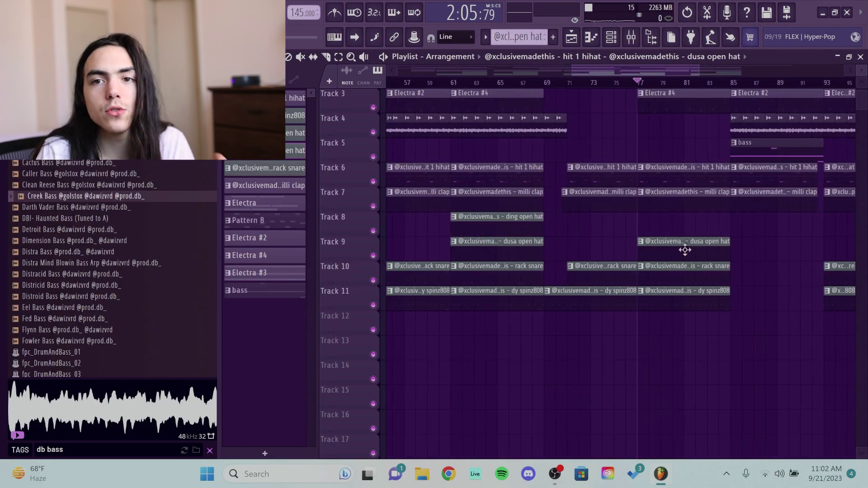
key(space)
scroll(691, 226, down, 5)
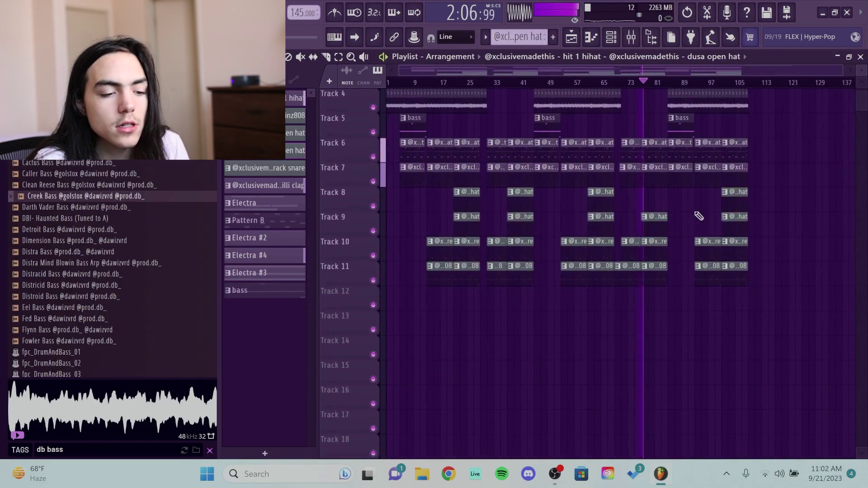
key(space)
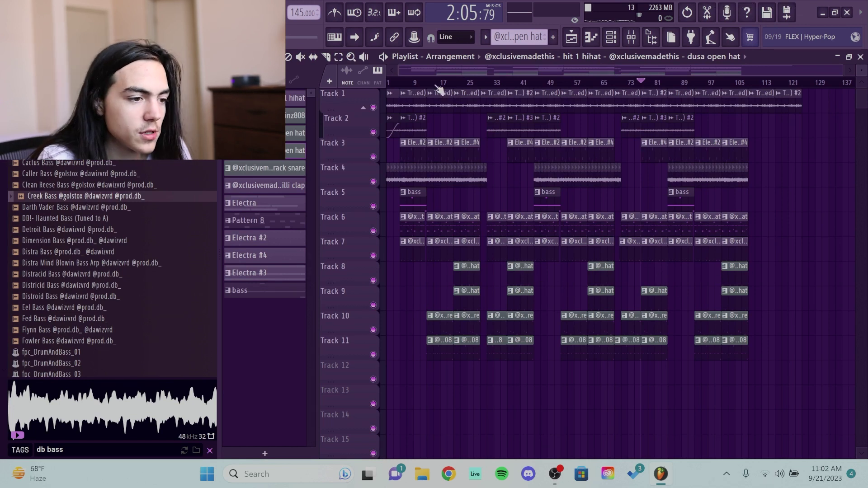
- Save the project
key(ctrl+s)
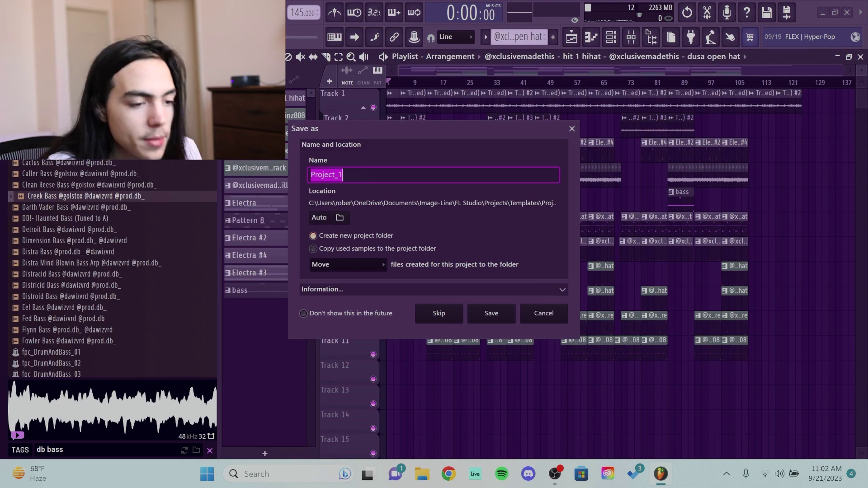